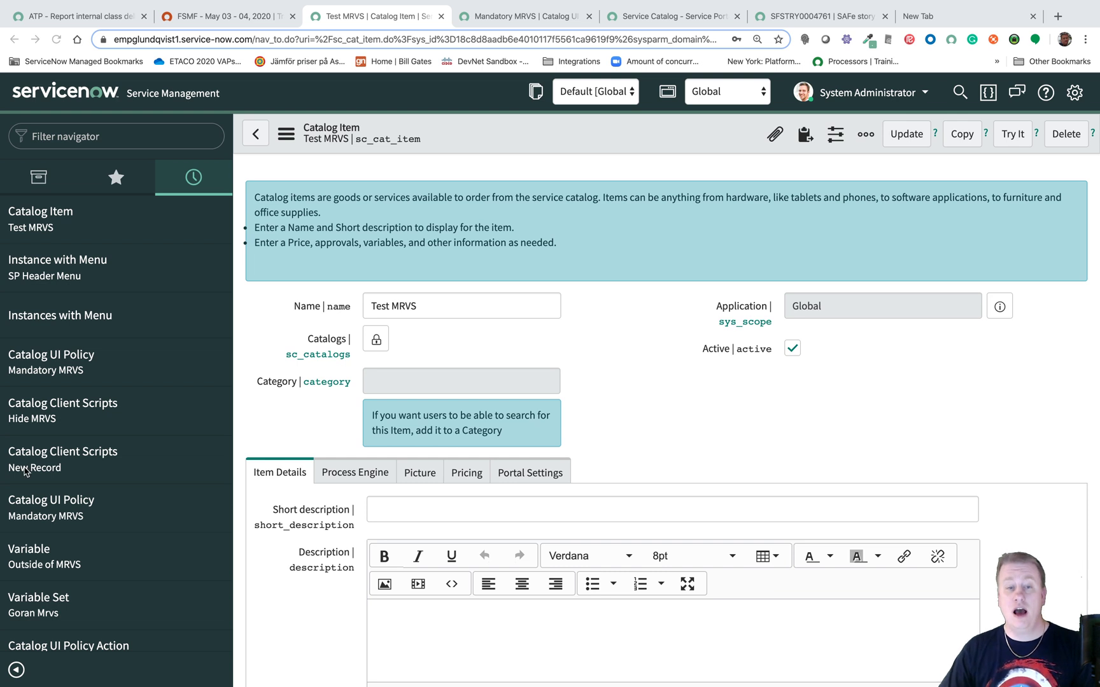
# Review the Test MRVS item's attached variable set and its Show/hide MRVS checkbox variable
pyautogui.click(707, 176)
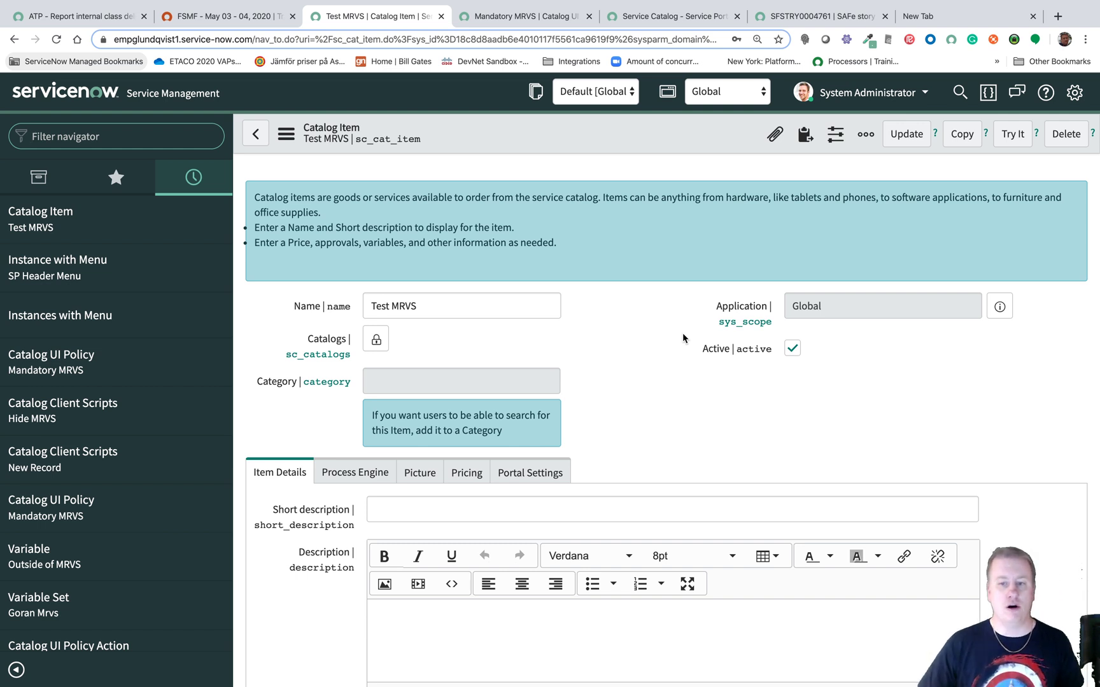
pyautogui.scroll(-5, 664, 338)
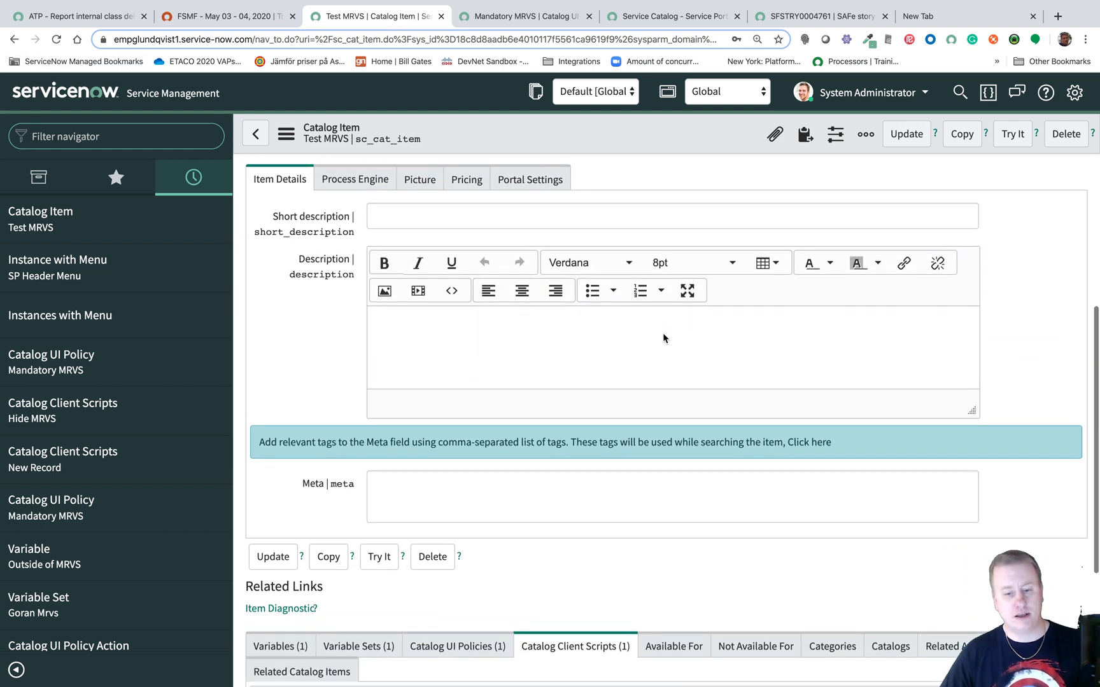
pyautogui.click(360, 639)
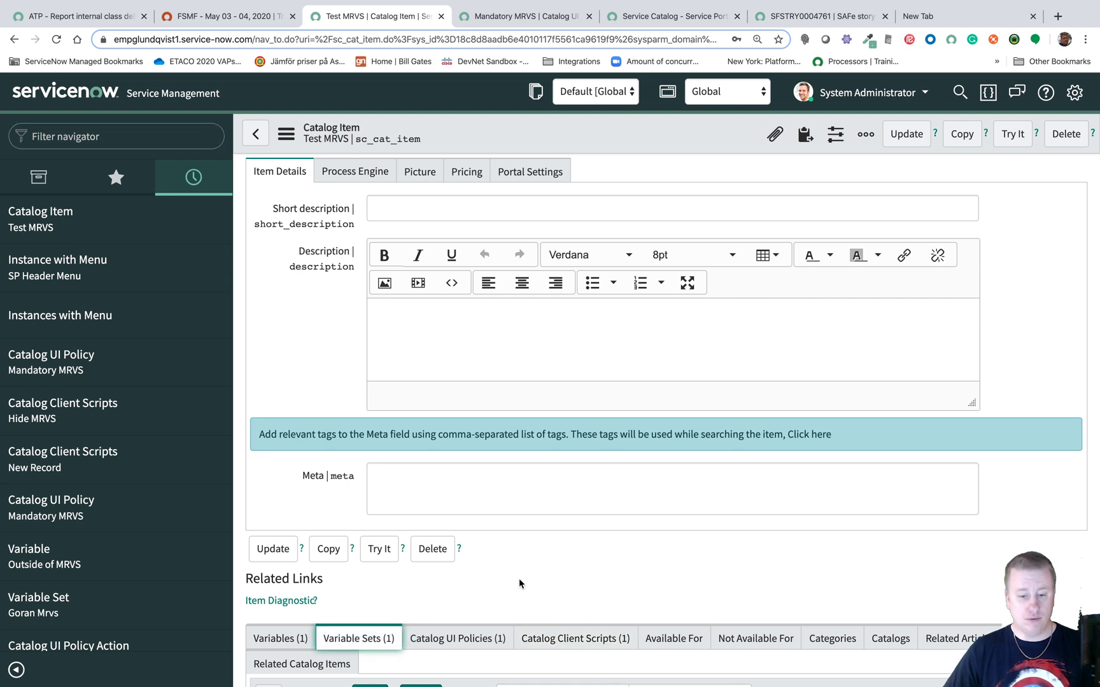
pyautogui.scroll(-3, 520, 581)
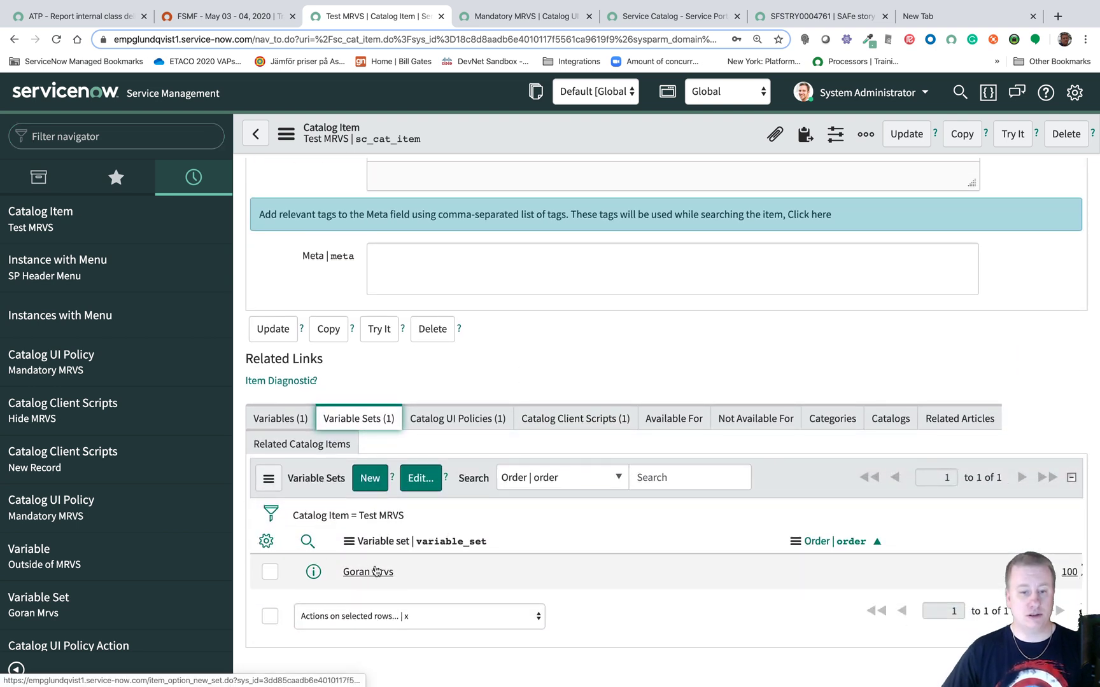
pyautogui.click(263, 421)
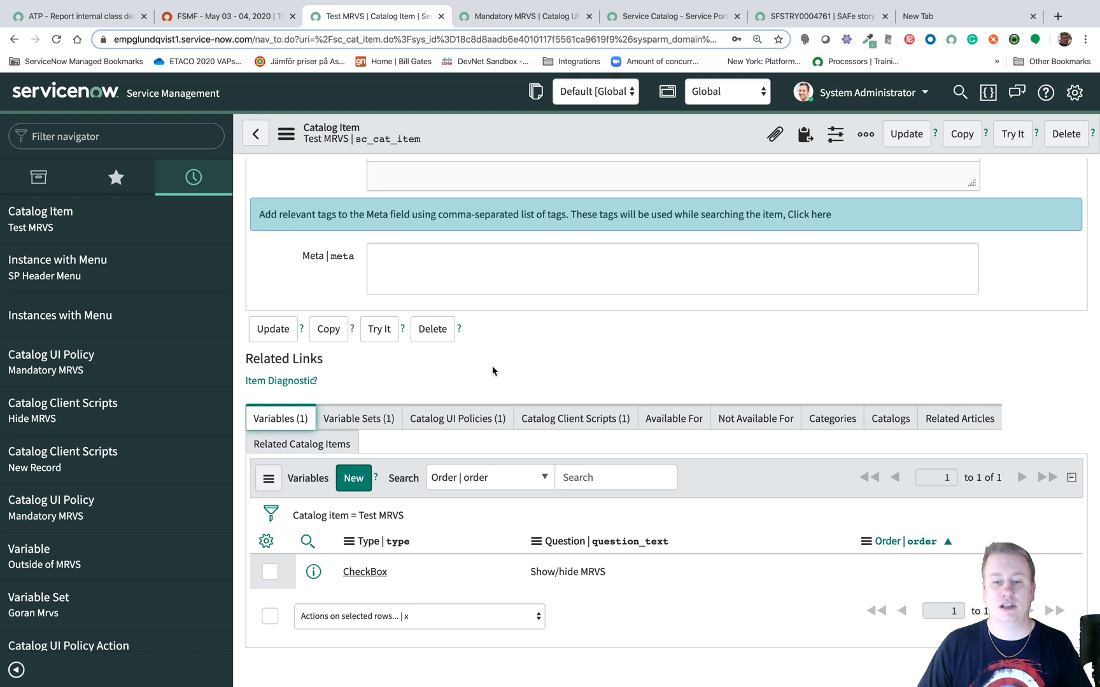
# Delete the Hide MRVS script from the item's Catalog Client Scripts list
pyautogui.click(580, 419)
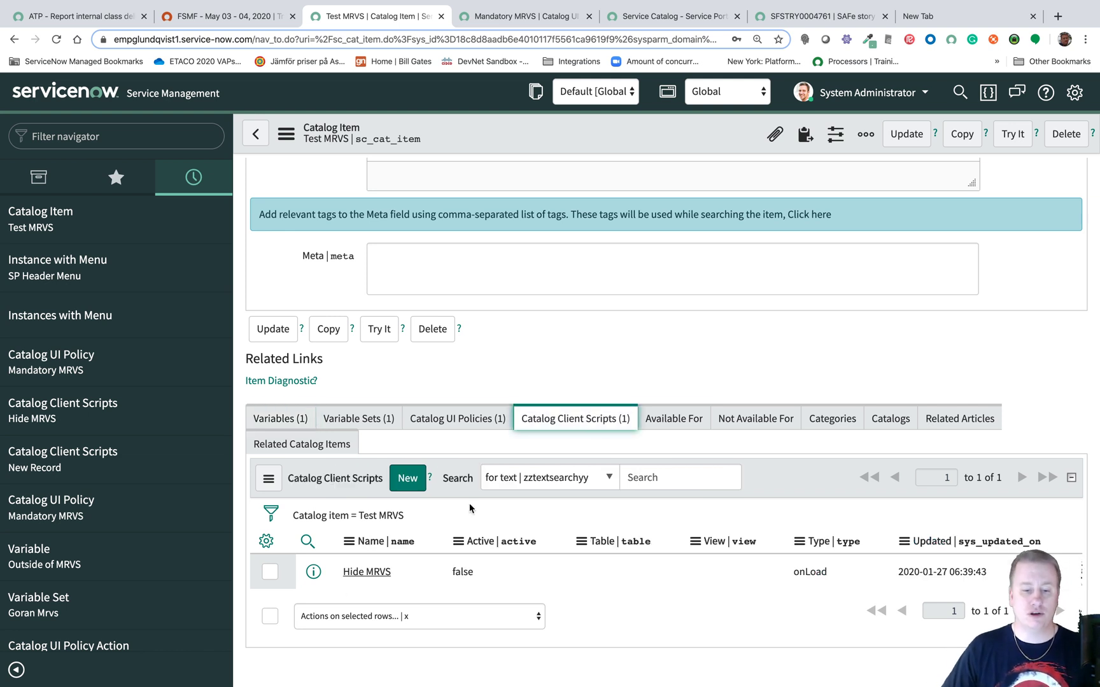
pyautogui.click(270, 572)
pyautogui.click(332, 617)
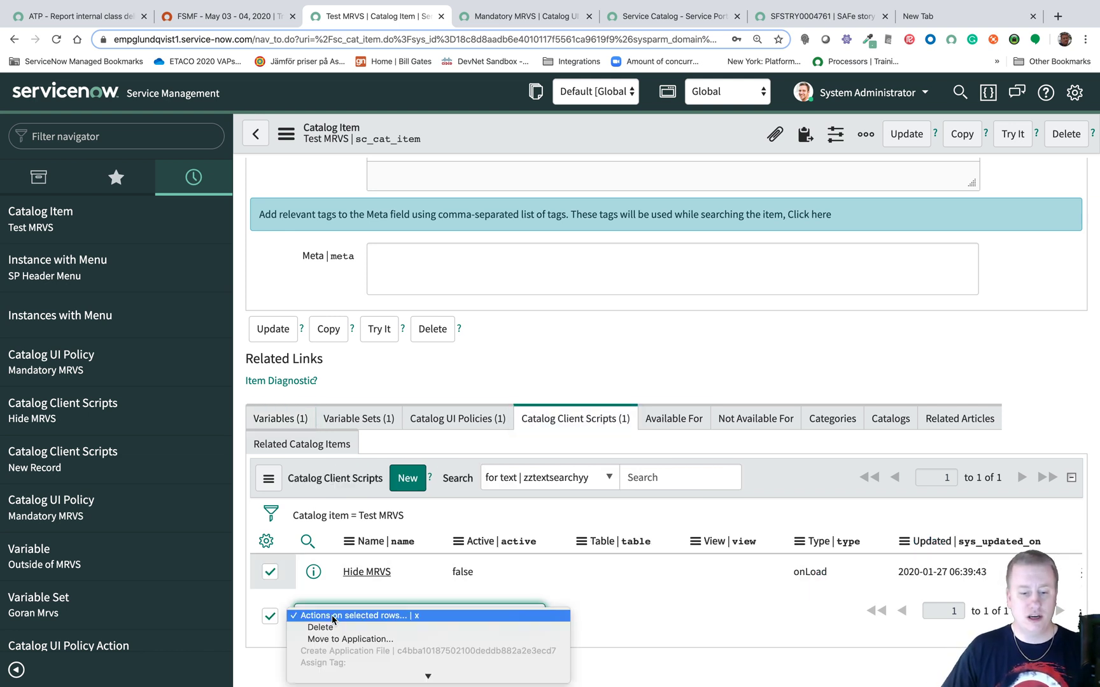
pyautogui.click(321, 628)
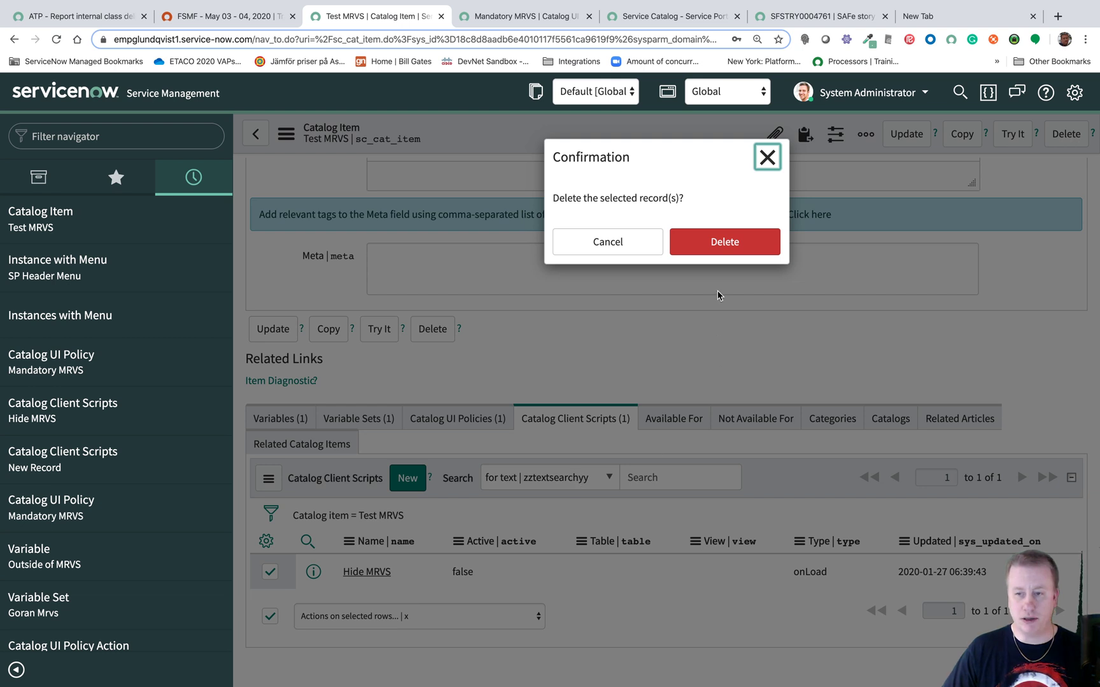
pyautogui.click(724, 248)
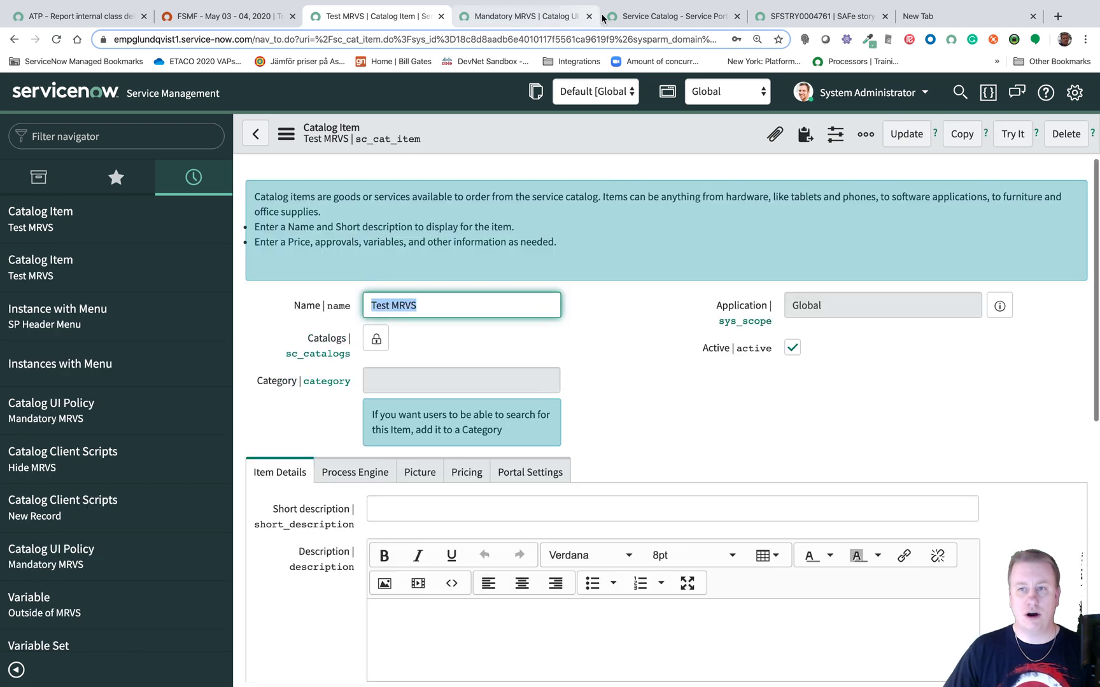
# Reload the Test MRVS portal page, tick Show/hide MRVS, and confirm Order Now fails with the set empty
pyautogui.click(642, 18)
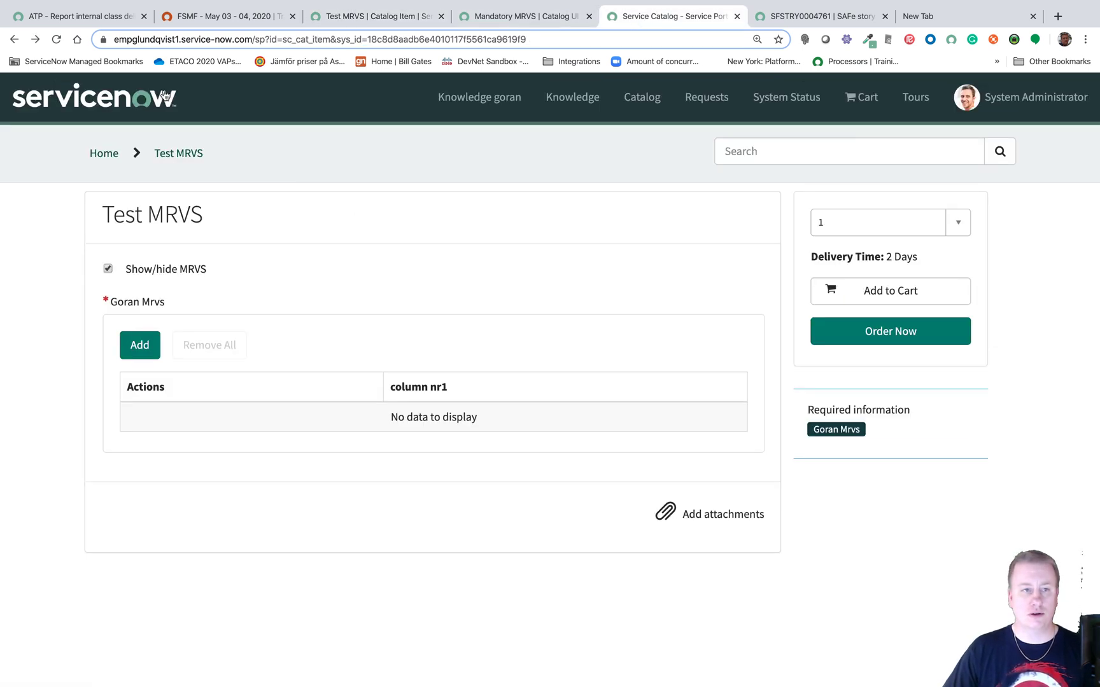
pyautogui.click(56, 39)
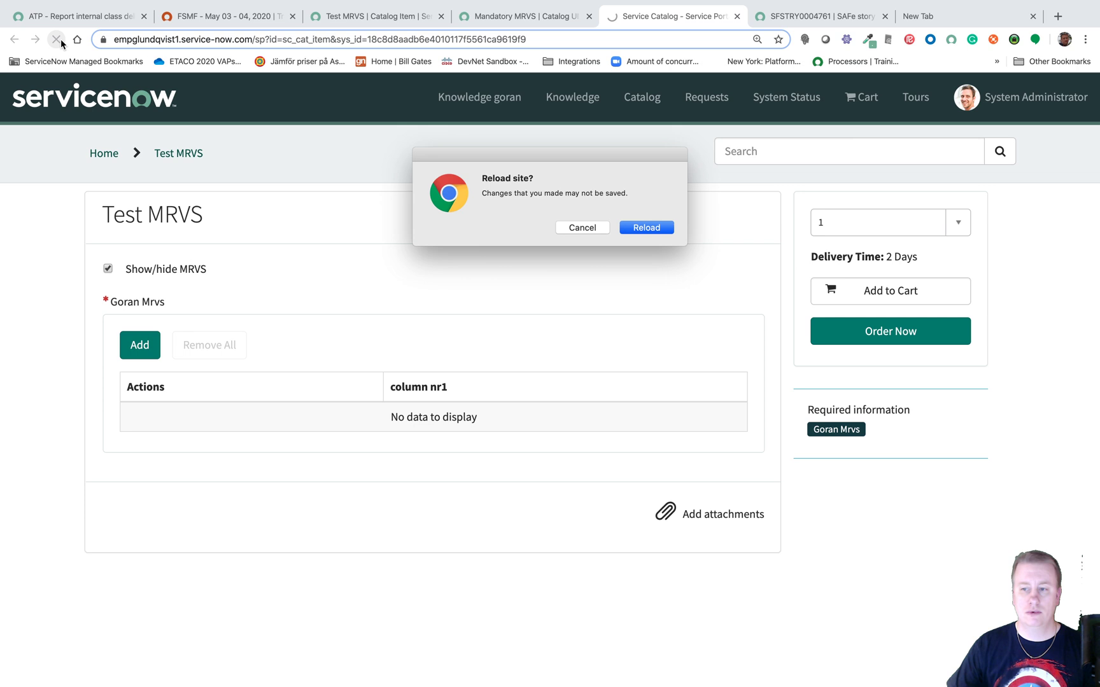
pyautogui.click(658, 226)
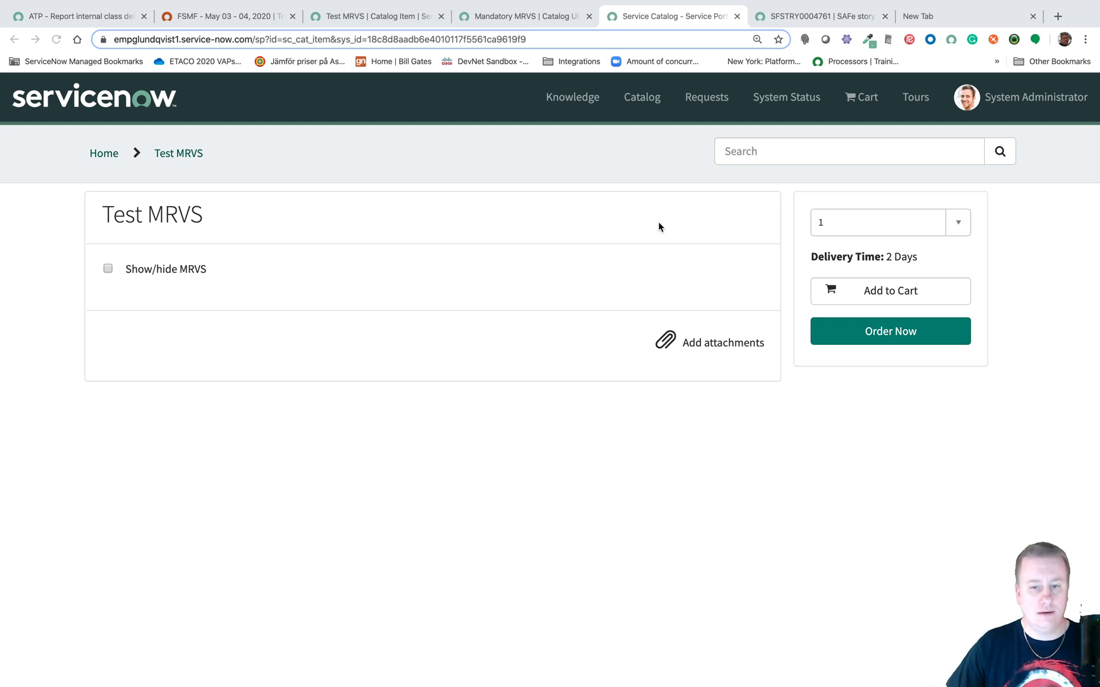
pyautogui.click(108, 268)
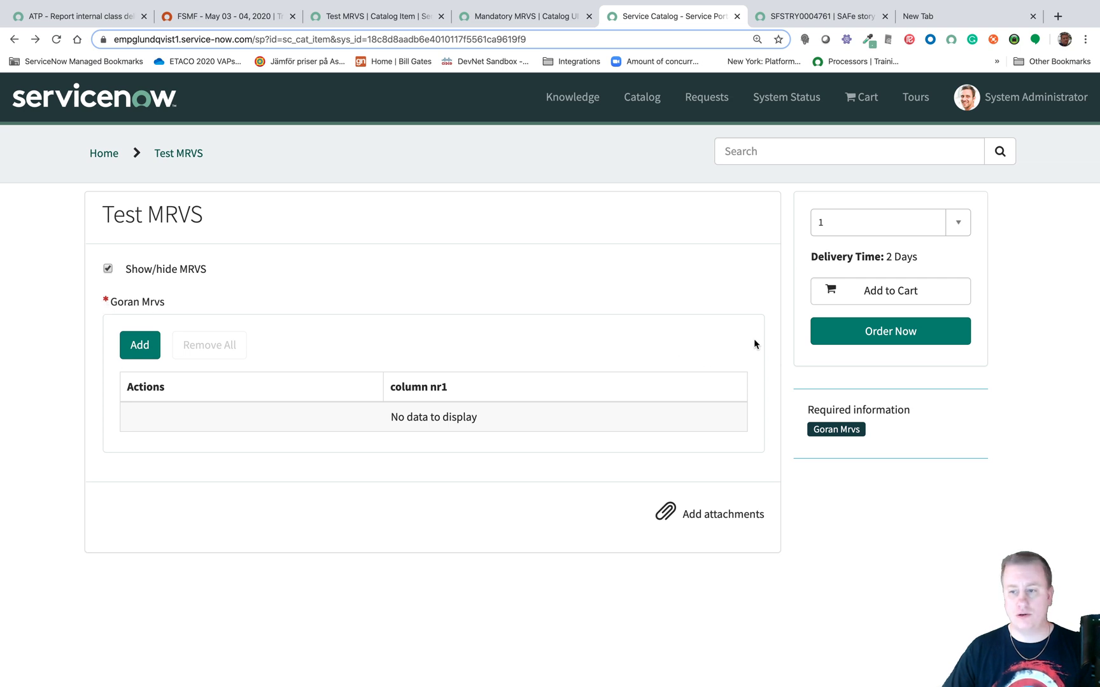
pyautogui.click(833, 344)
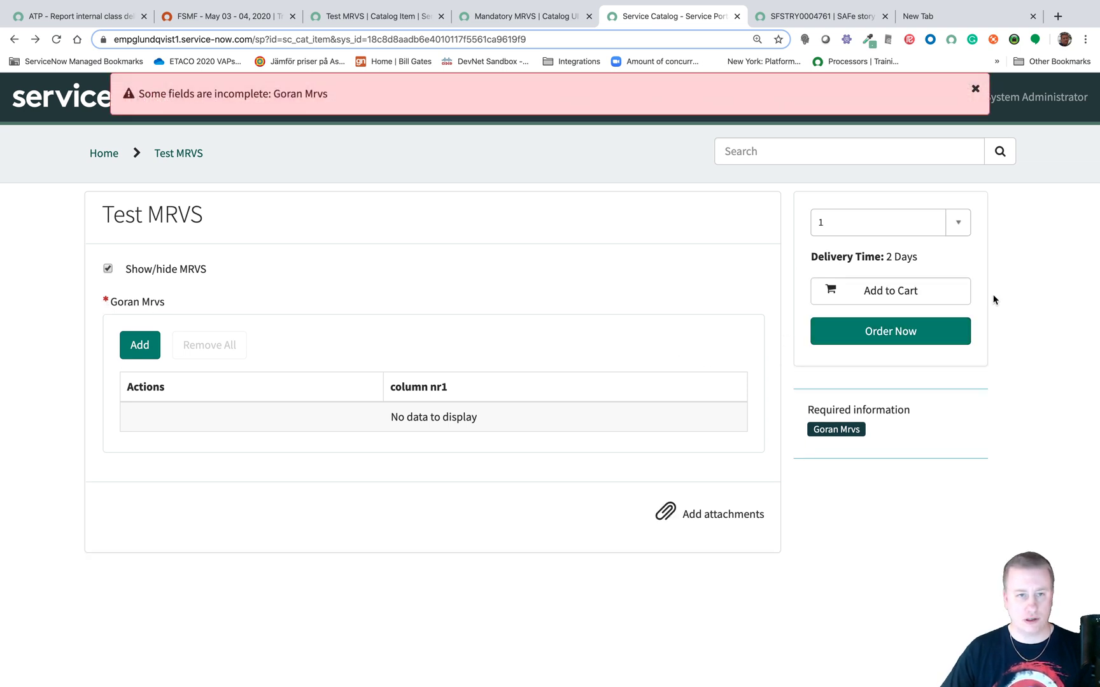
pyautogui.click(976, 90)
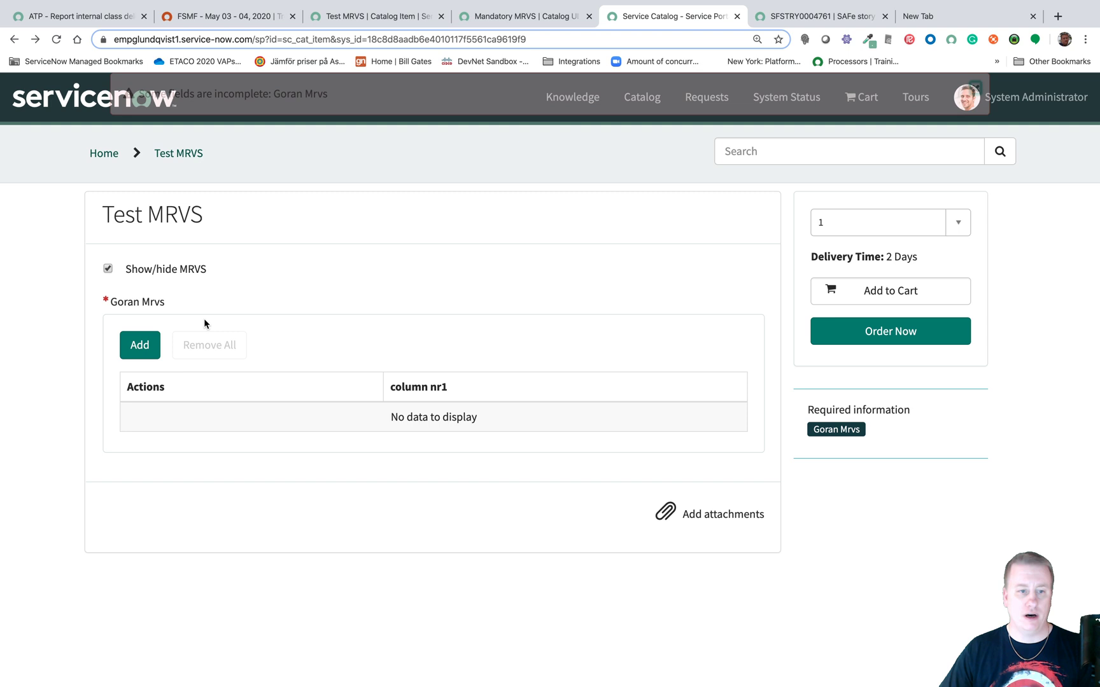
pyautogui.click(151, 346)
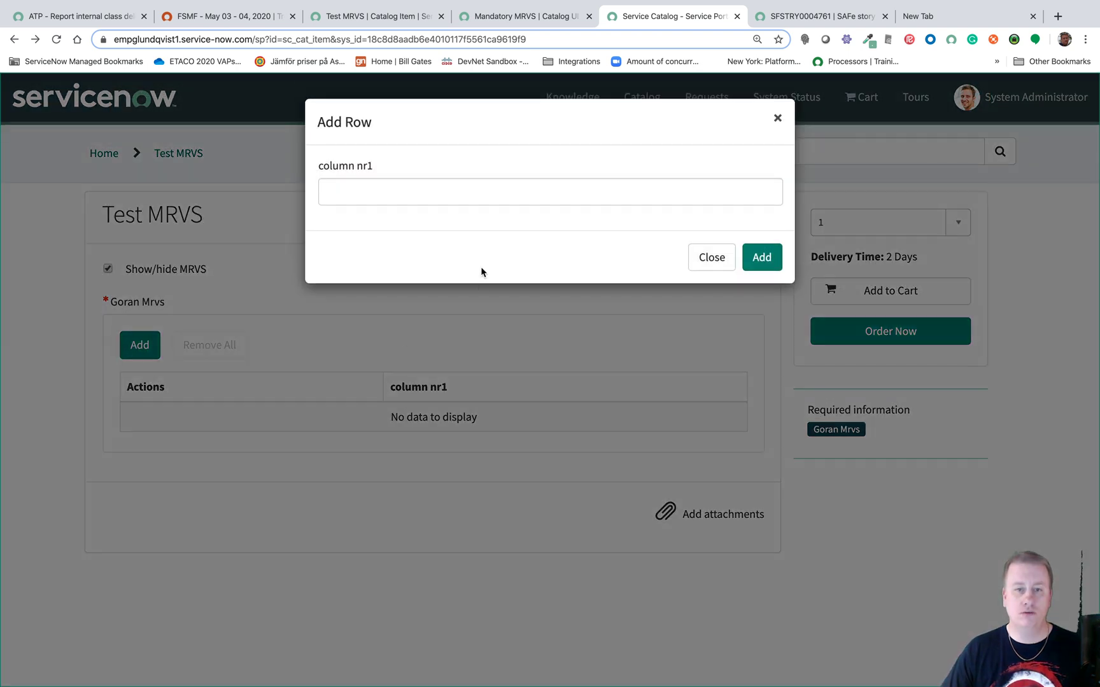
pyautogui.click(476, 203)
pyautogui.write('dsfds')
pyautogui.click(748, 254)
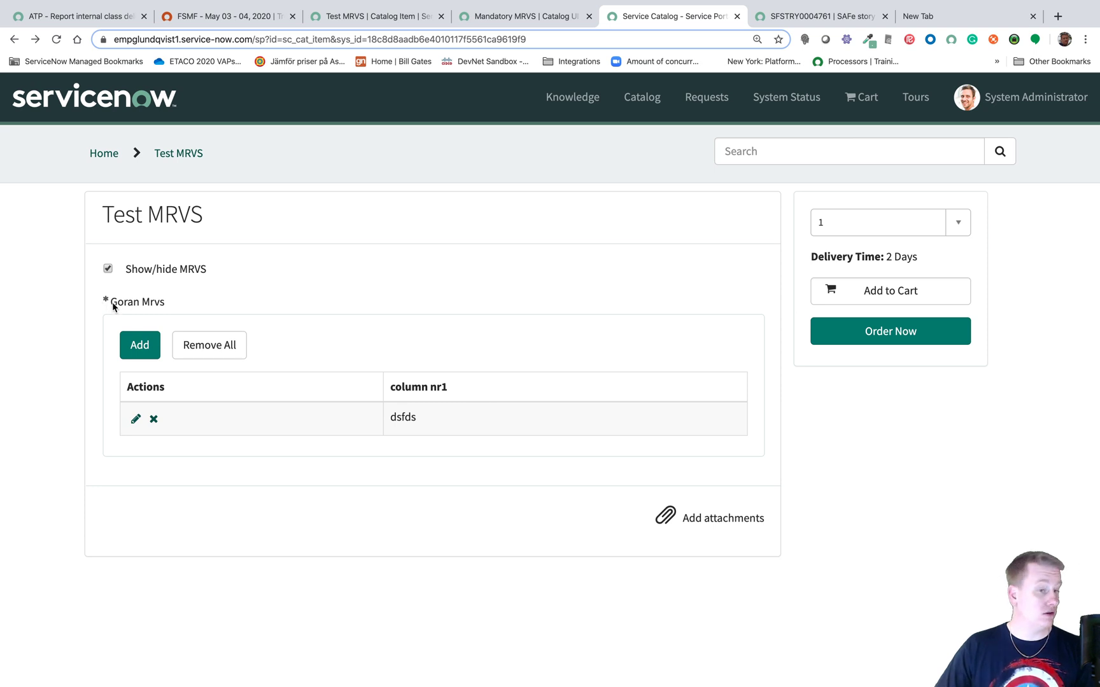
pyautogui.click(209, 345)
pyautogui.click(774, 182)
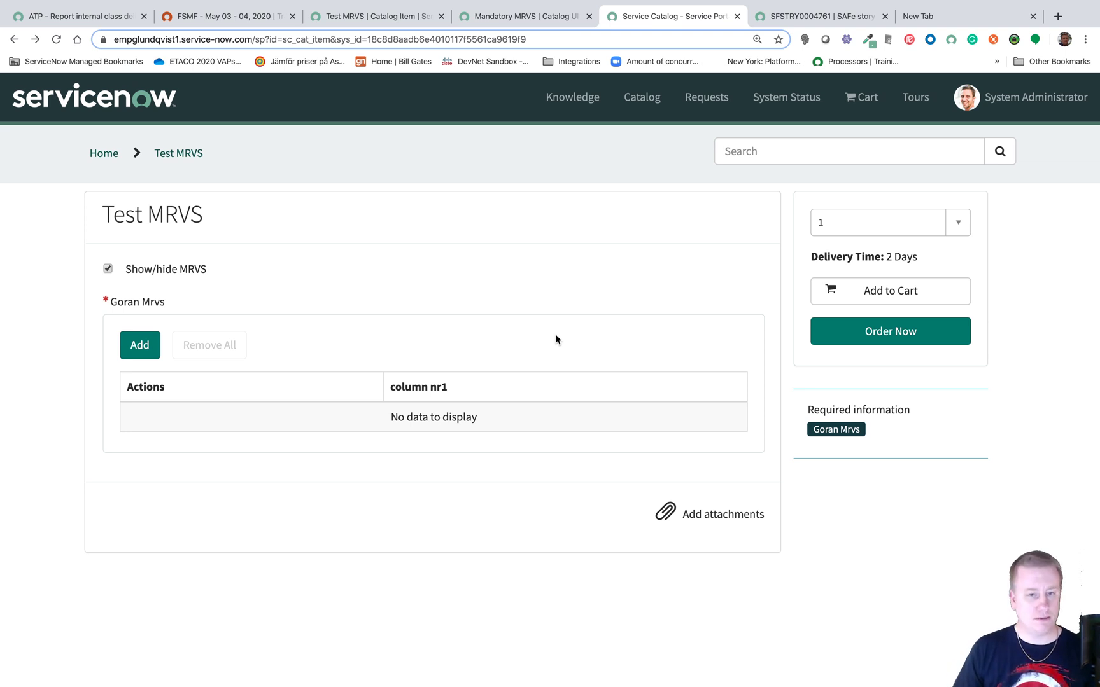
# Open the Mandatory MRVS policy from the Test MRVS item's Catalog UI Policies list
pyautogui.click(399, 19)
pyautogui.scroll(-8, 667, 288)
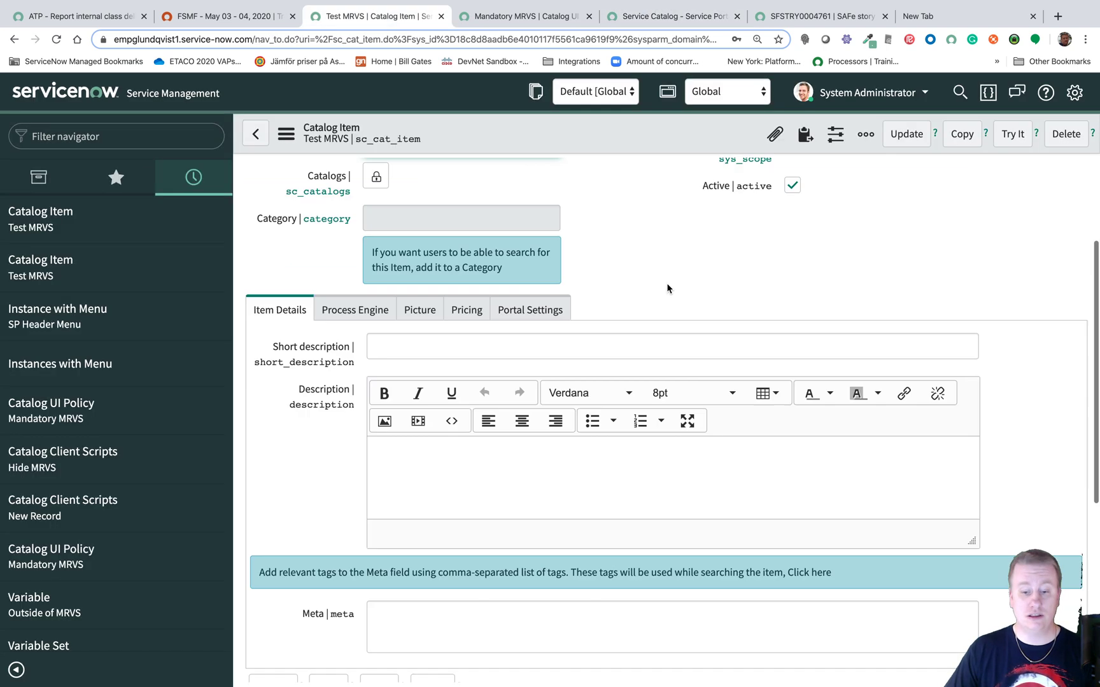
pyautogui.click(448, 423)
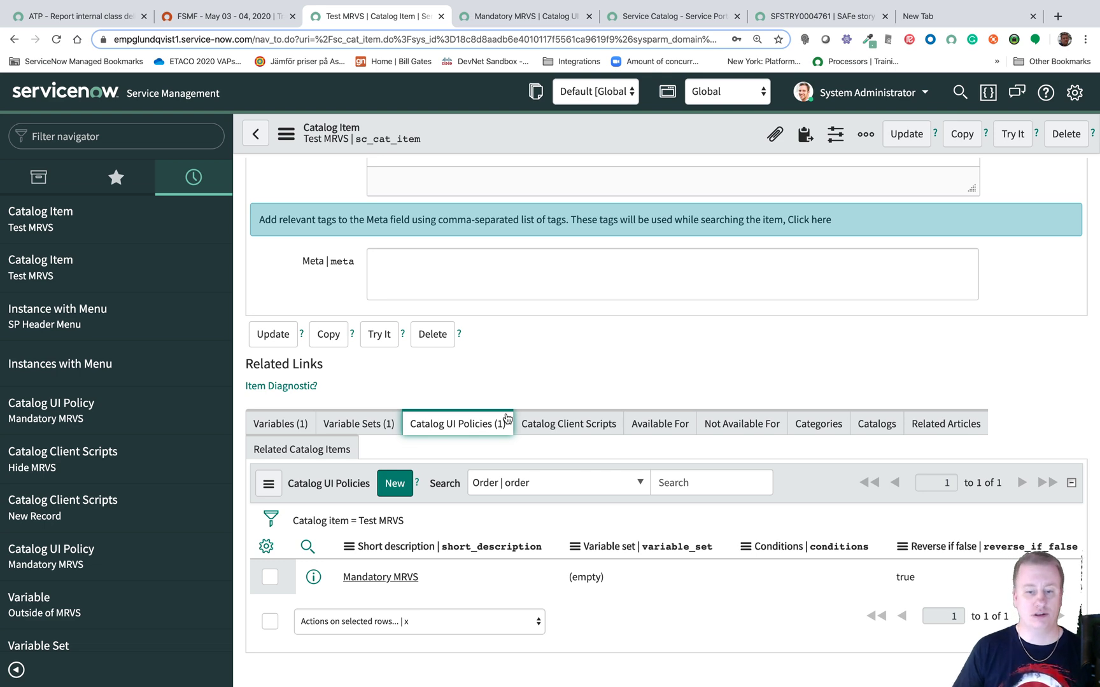
pyautogui.click(386, 577)
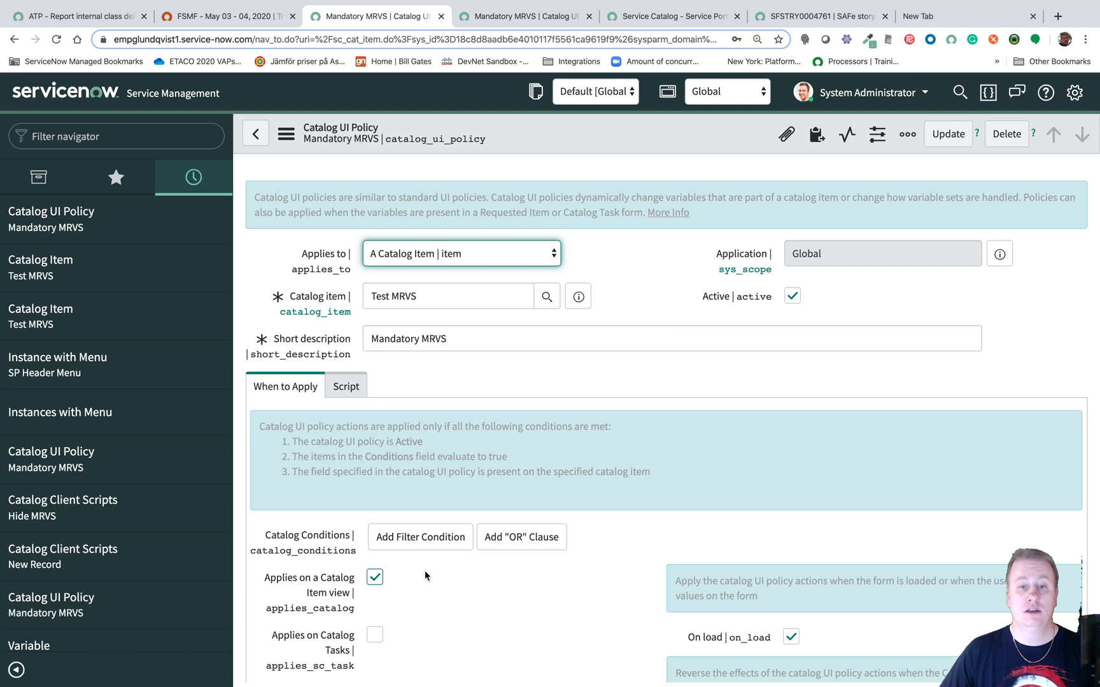
pyautogui.scroll(-2, 671, 518)
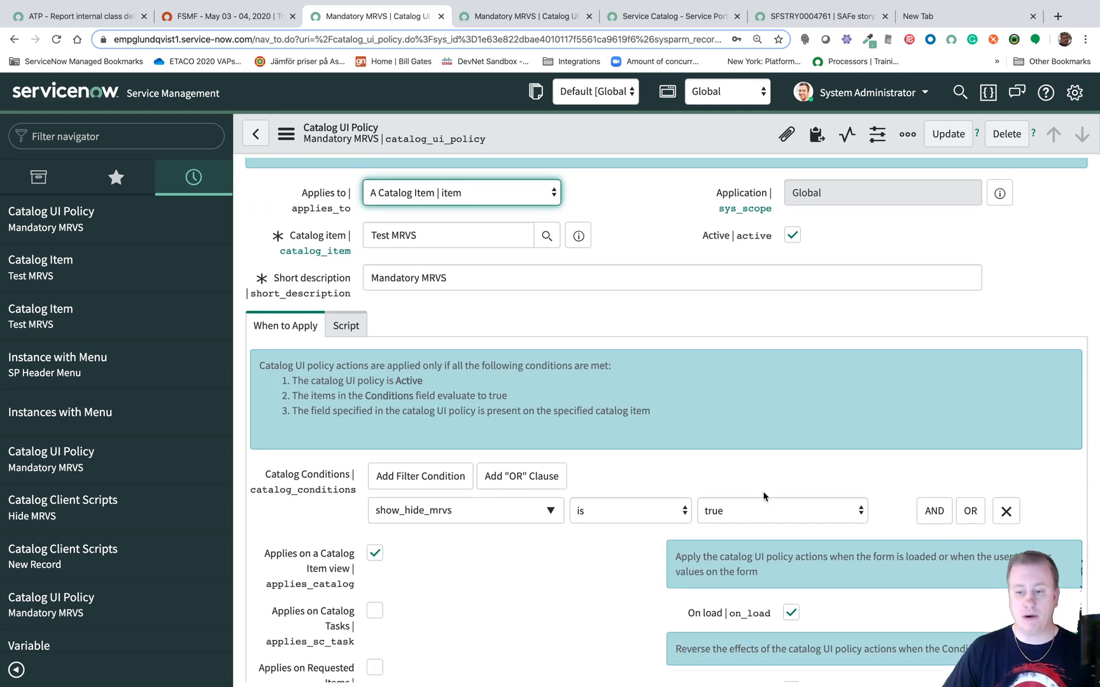
# In the portal, untick and re-tick Show/hide MRVS to hide and reshow the variable set
pyautogui.click(658, 19)
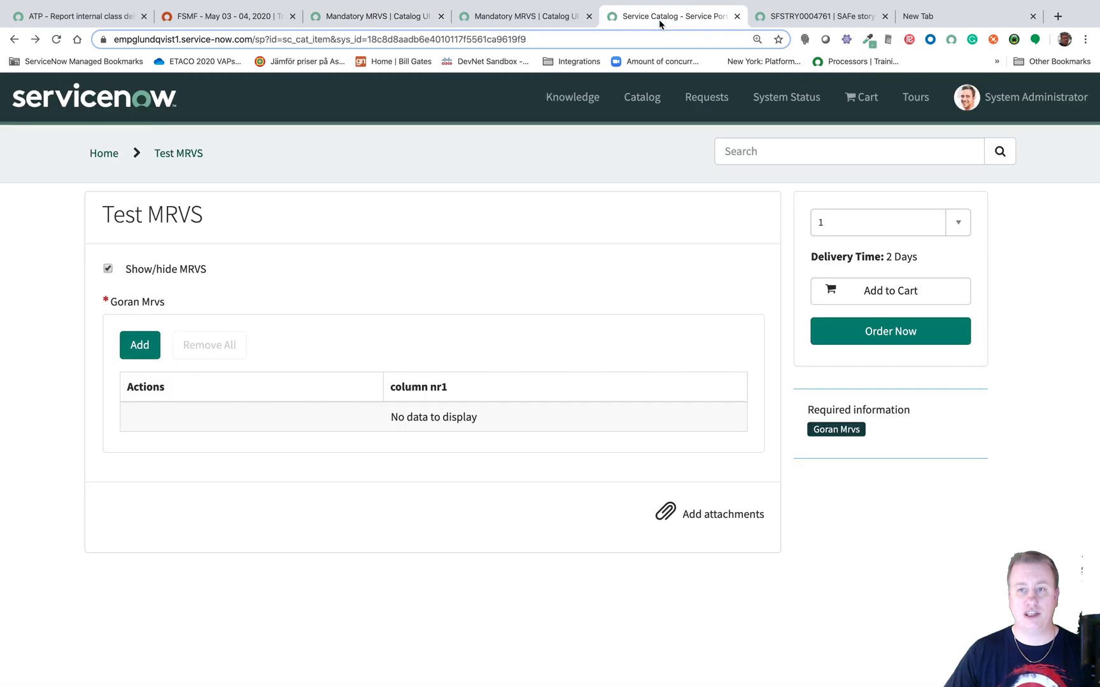
pyautogui.click(108, 269)
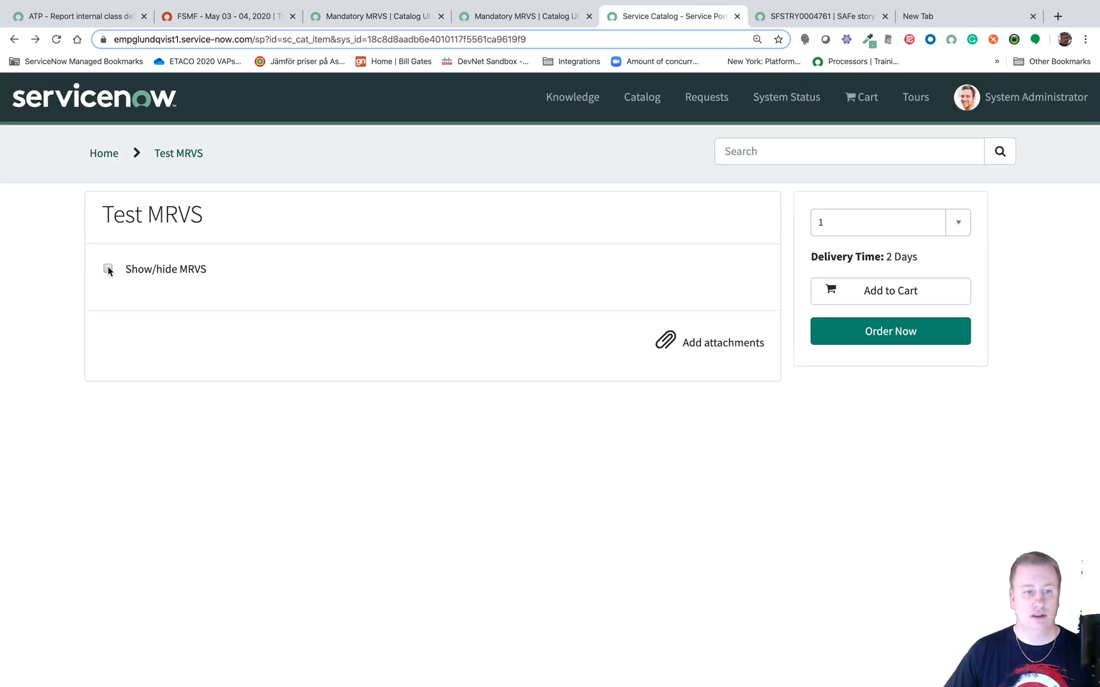
pyautogui.click(108, 269)
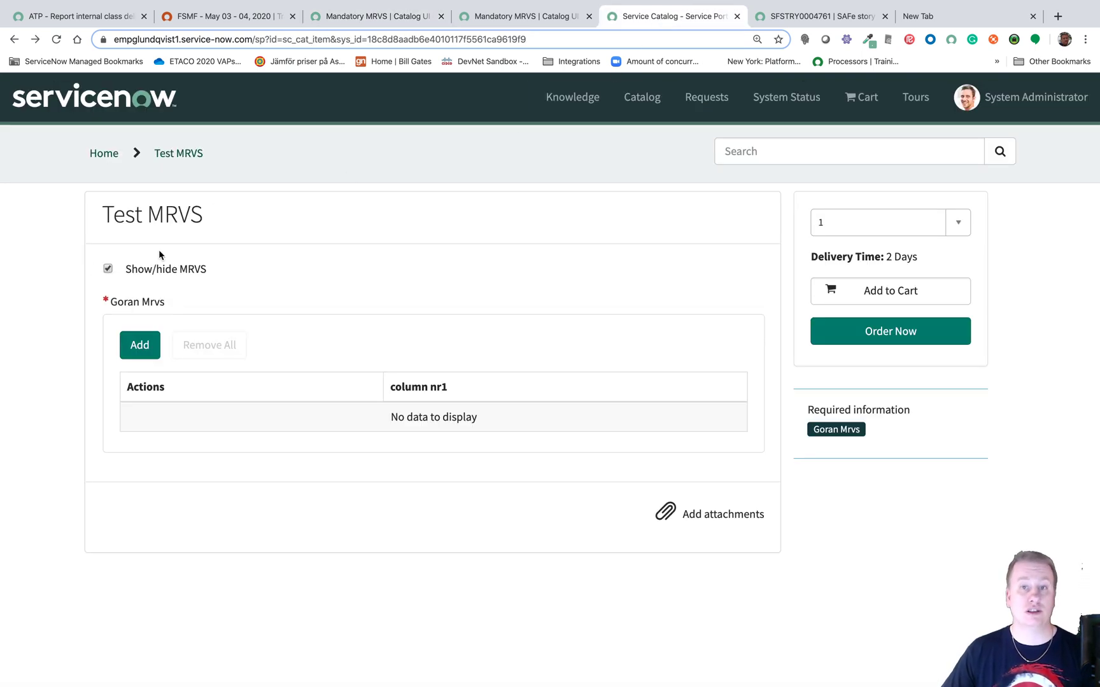
pyautogui.hotkey('ctrl', 'shift', 'Tab')
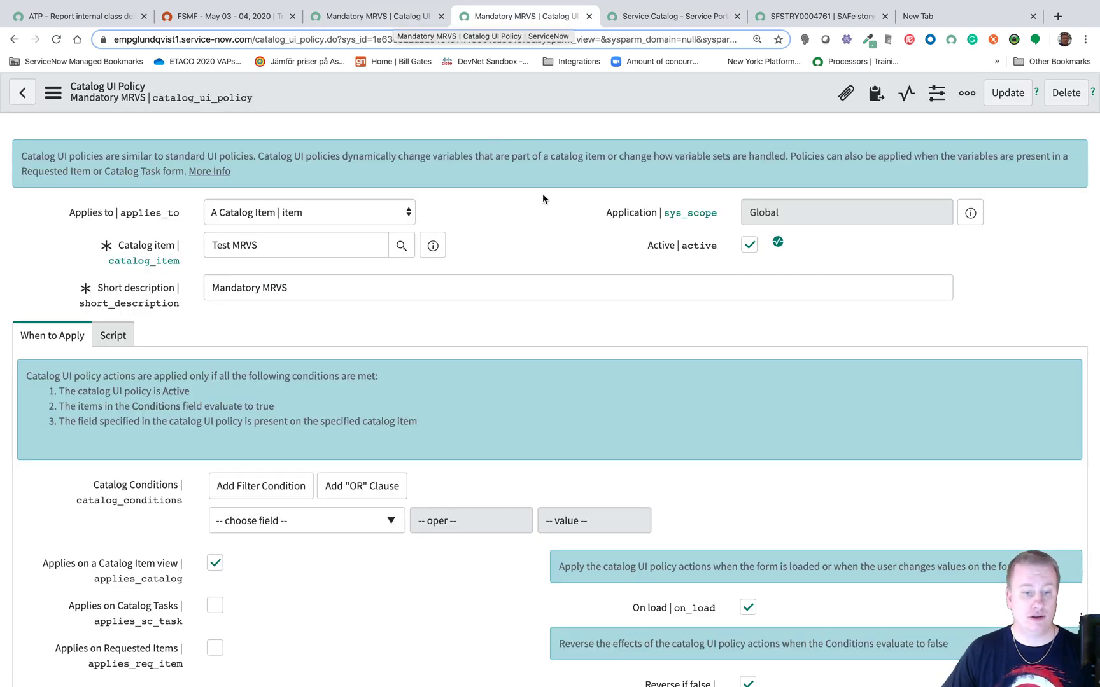
# Close the duplicate policy tab and scroll down to the Mandatory MRVS policy's Catalog UI Policy Actions
pyautogui.click(589, 17)
pyautogui.click(415, 24)
pyautogui.scroll(-5, 501, 187)
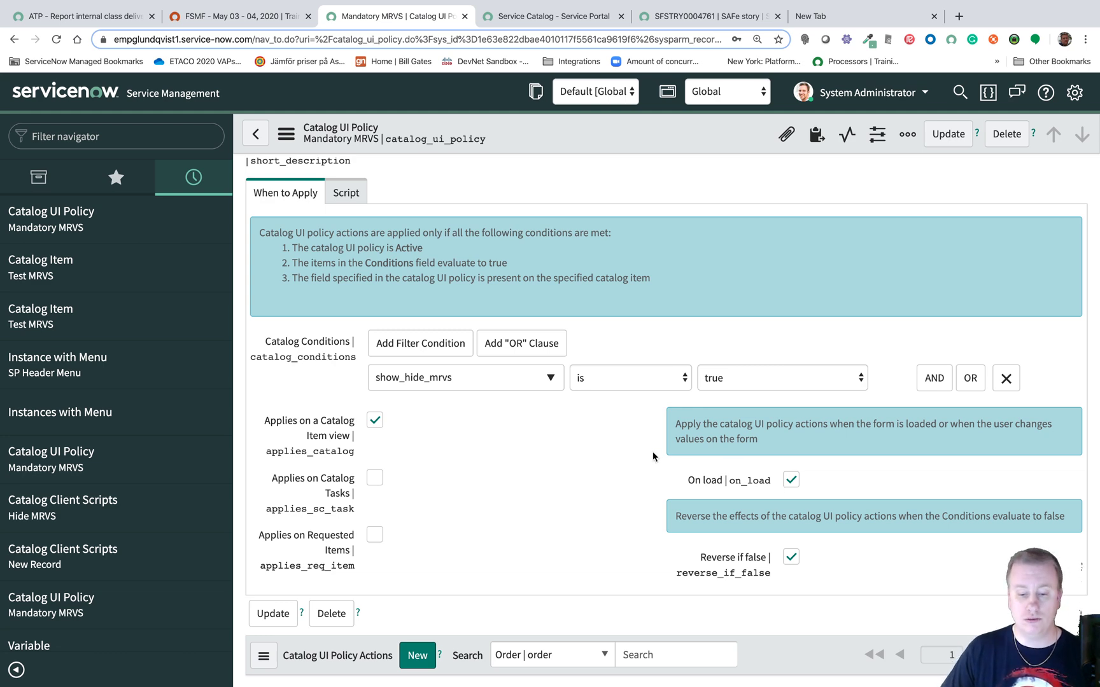
pyautogui.scroll(-2, 652, 457)
pyautogui.scroll(-5, 652, 457)
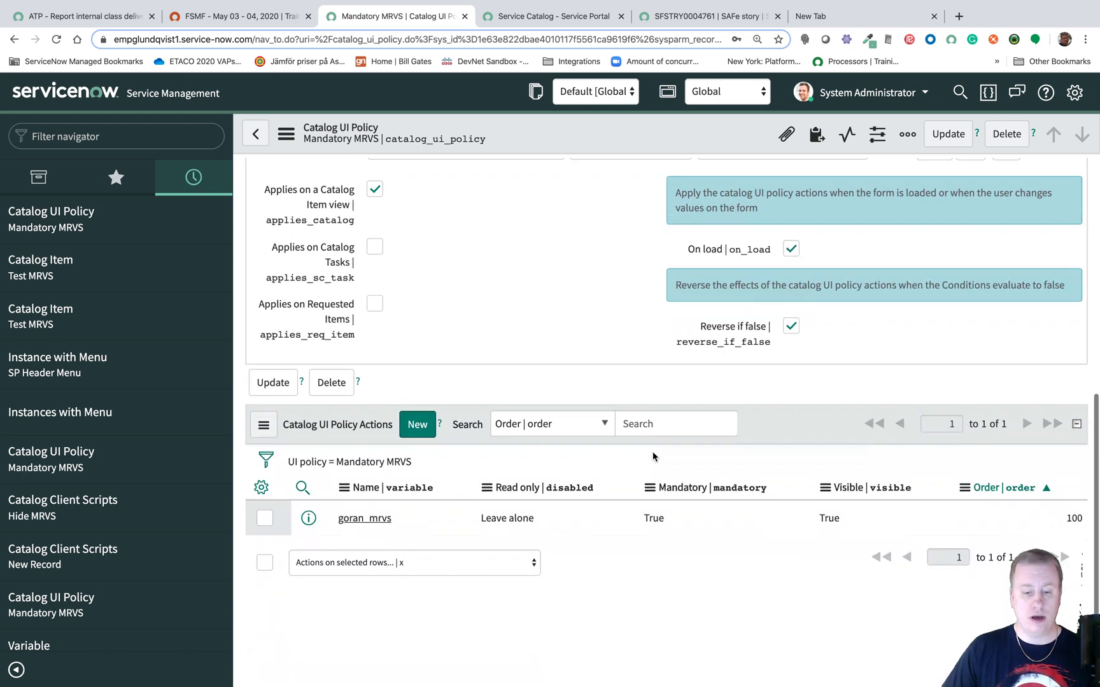
# Enable 'Clear the variable value' on the goran_mrvs policy action and save it with Update
pyautogui.click(354, 521)
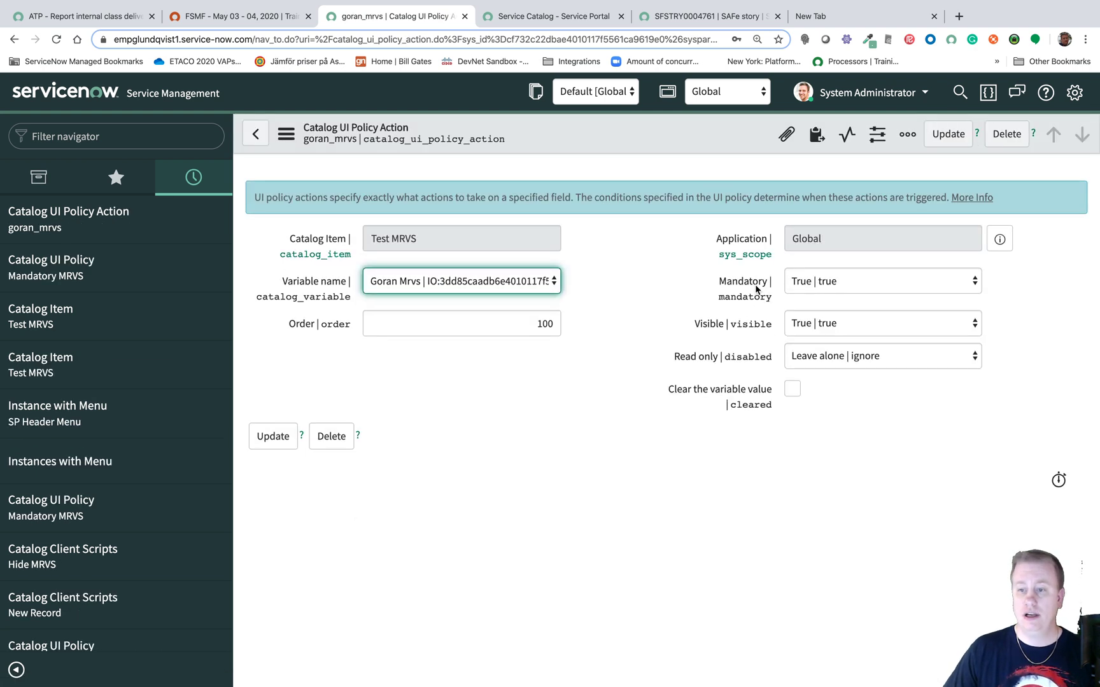
pyautogui.moveTo(739, 292)
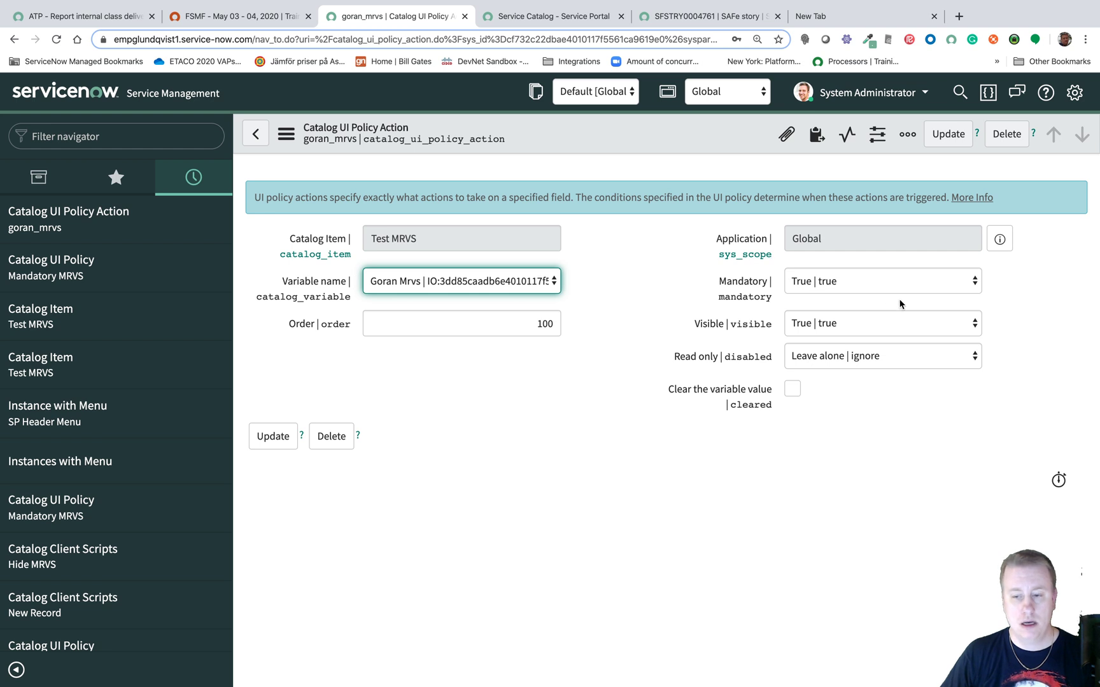
pyautogui.click(792, 388)
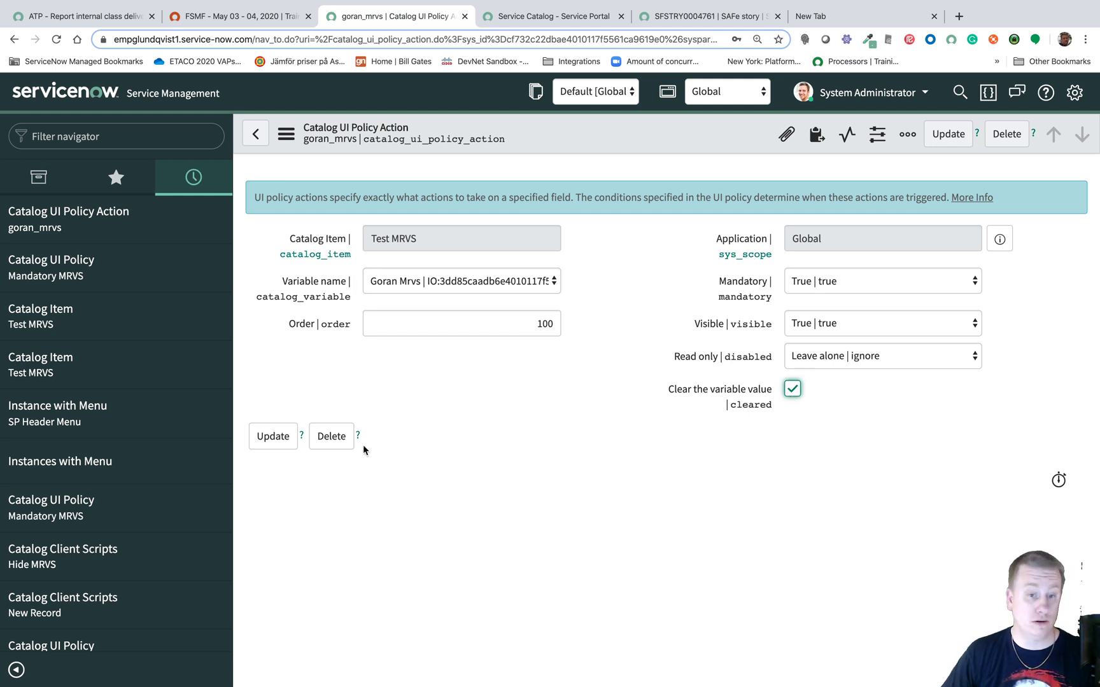
pyautogui.click(277, 436)
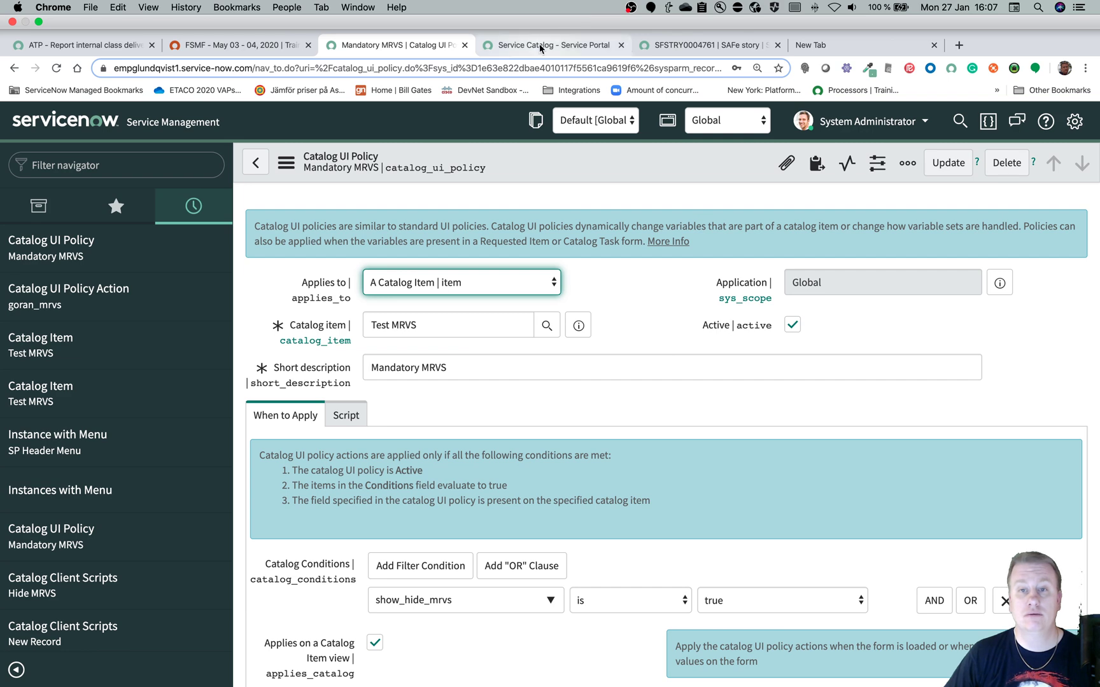
# Reload the Test MRVS portal page and tick Show/hide MRVS
pyautogui.click(539, 46)
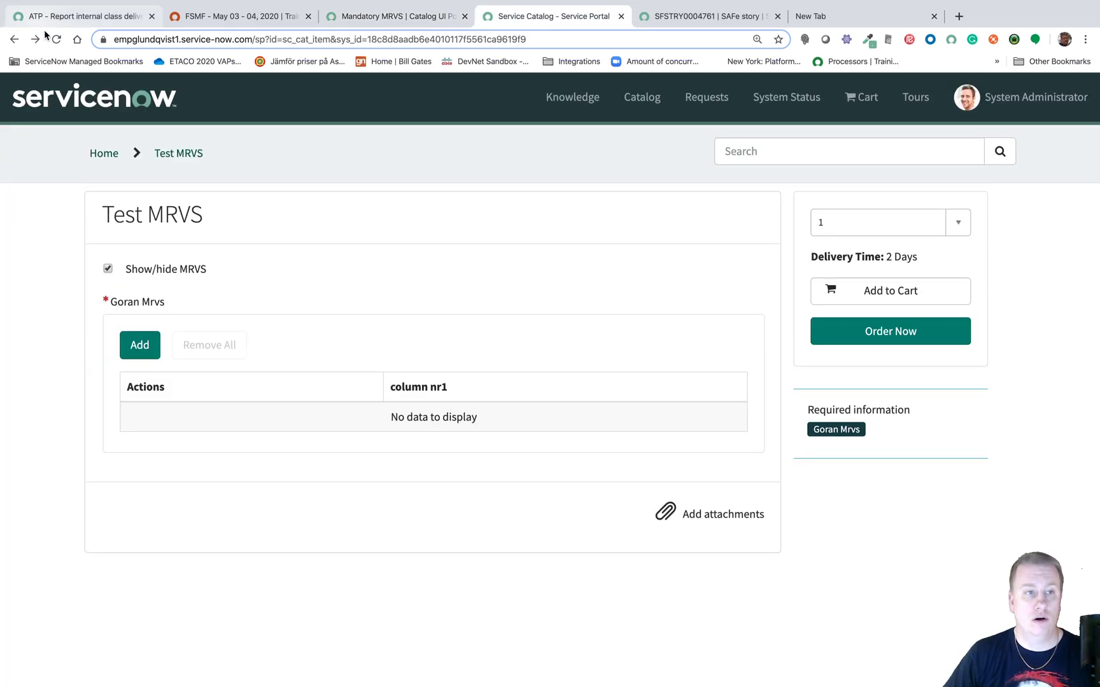
pyautogui.click(56, 39)
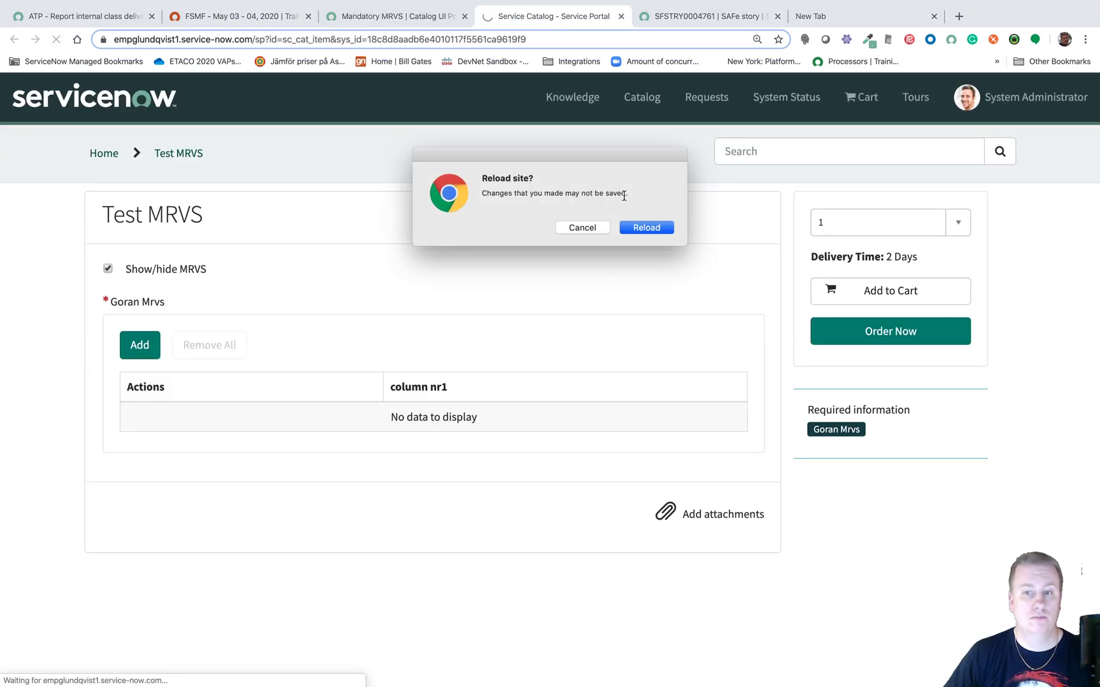
pyautogui.click(656, 228)
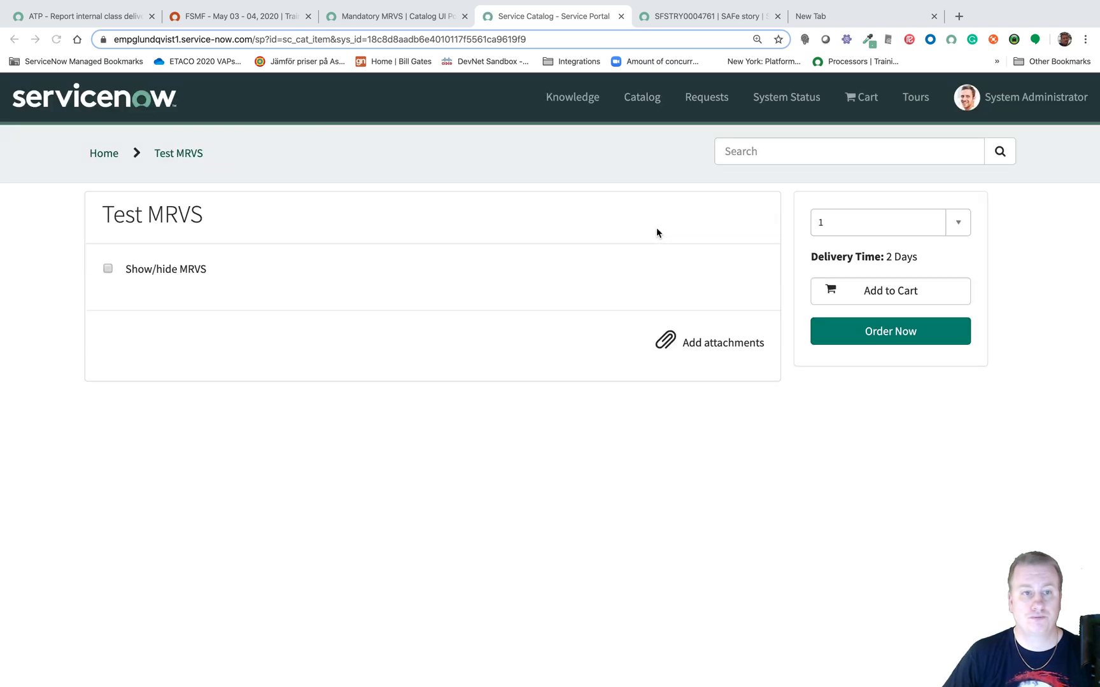
pyautogui.click(108, 268)
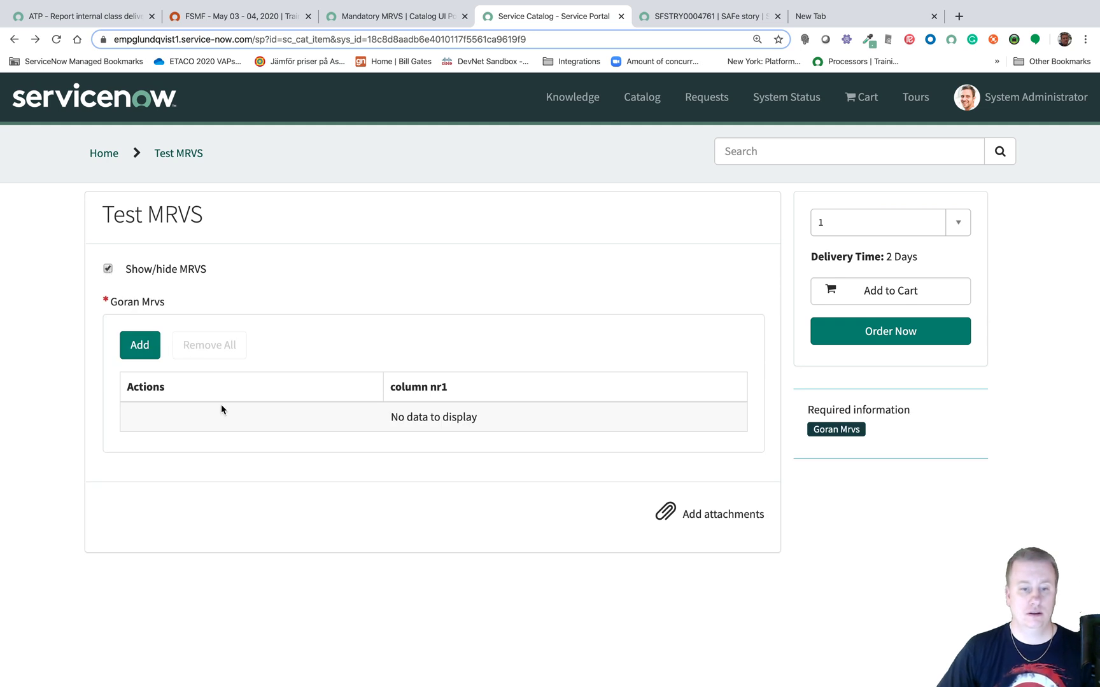
# Add a 'dsferd' row, then untick and re-tick Show/hide MRVS to check the row is cleared
pyautogui.click(140, 344)
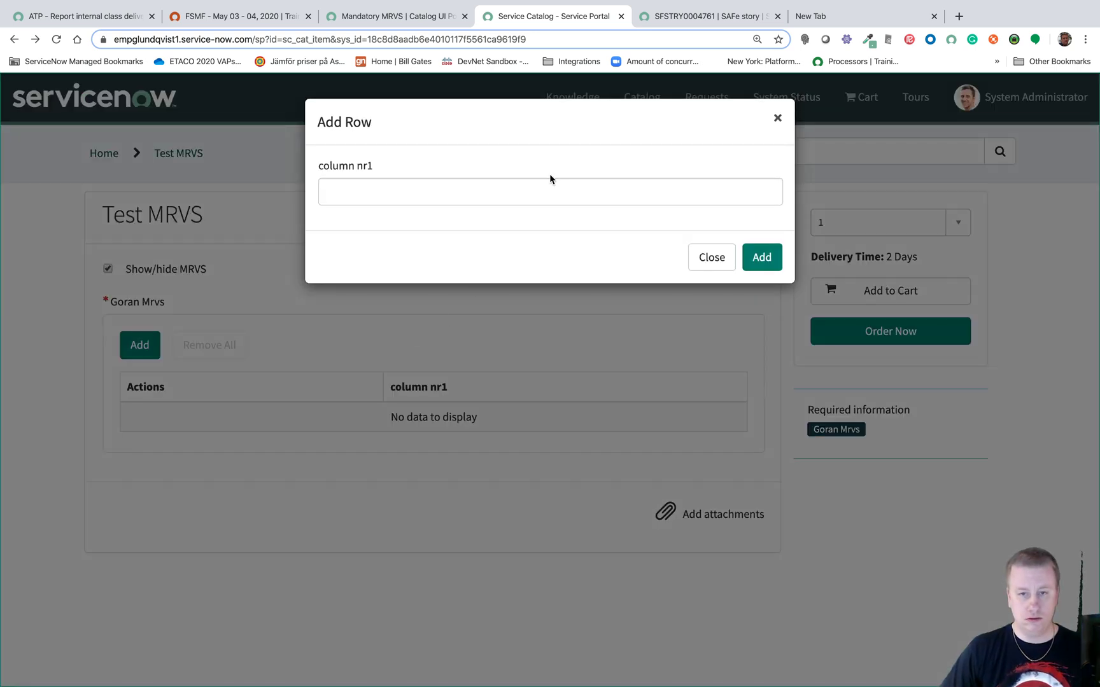
pyautogui.click(559, 186)
pyautogui.write('dsferd')
pyautogui.click(752, 256)
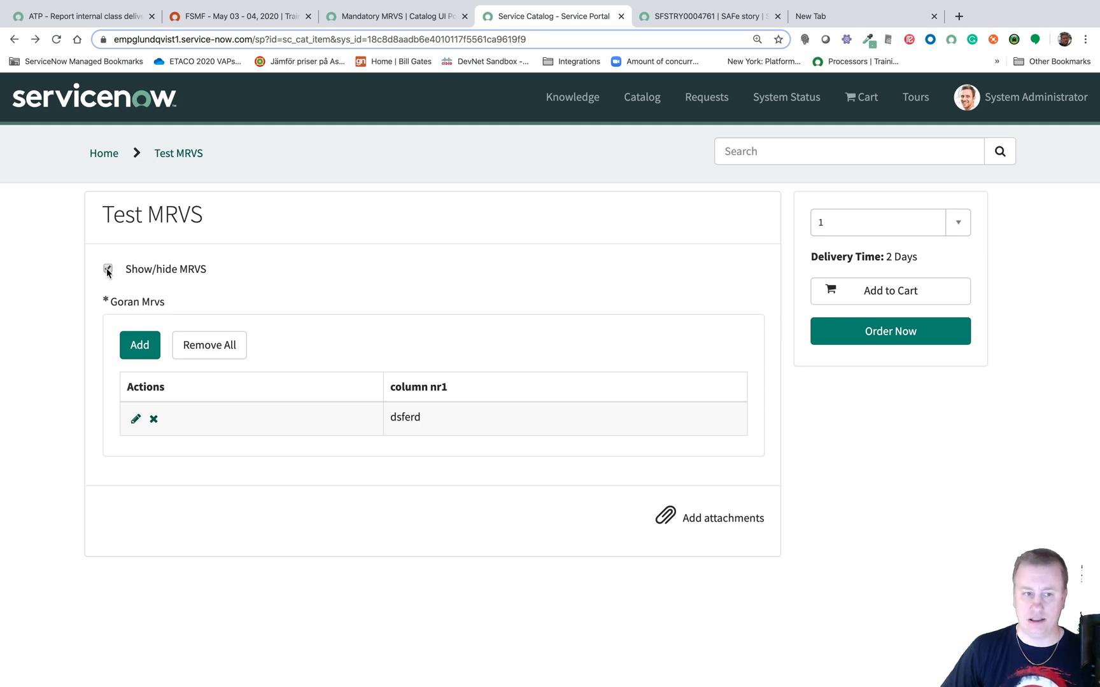
pyautogui.click(108, 269)
pyautogui.click(107, 269)
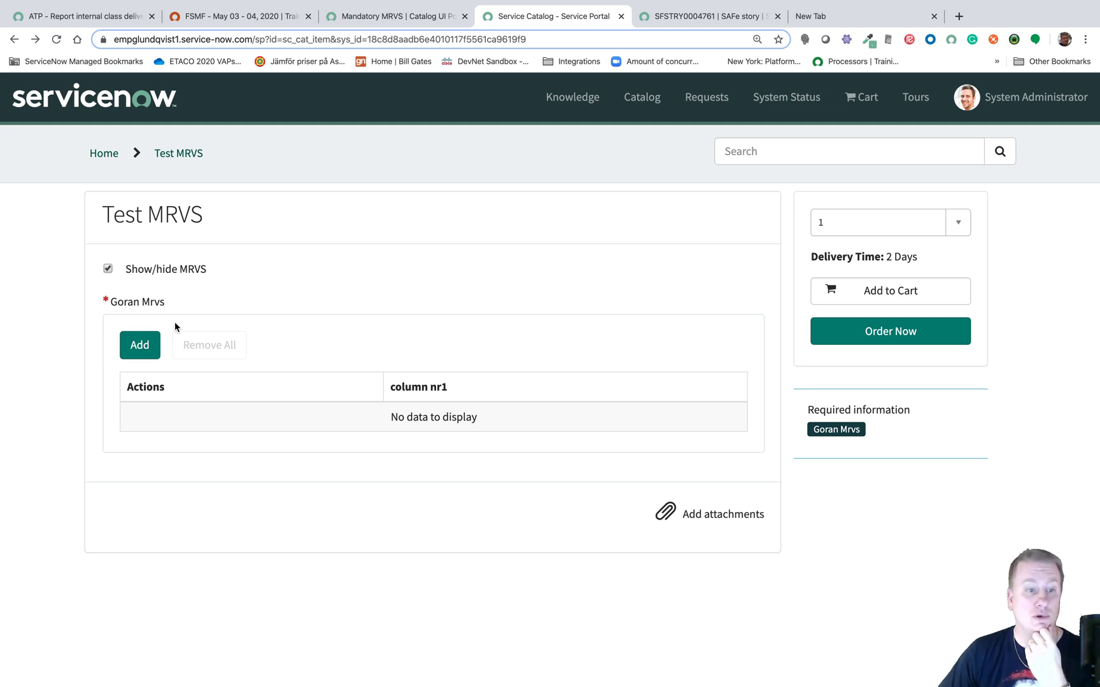
# Reopen the goran_mrvs policy action from the Mandatory MRVS policy and save it with Update
pyautogui.click(449, 13)
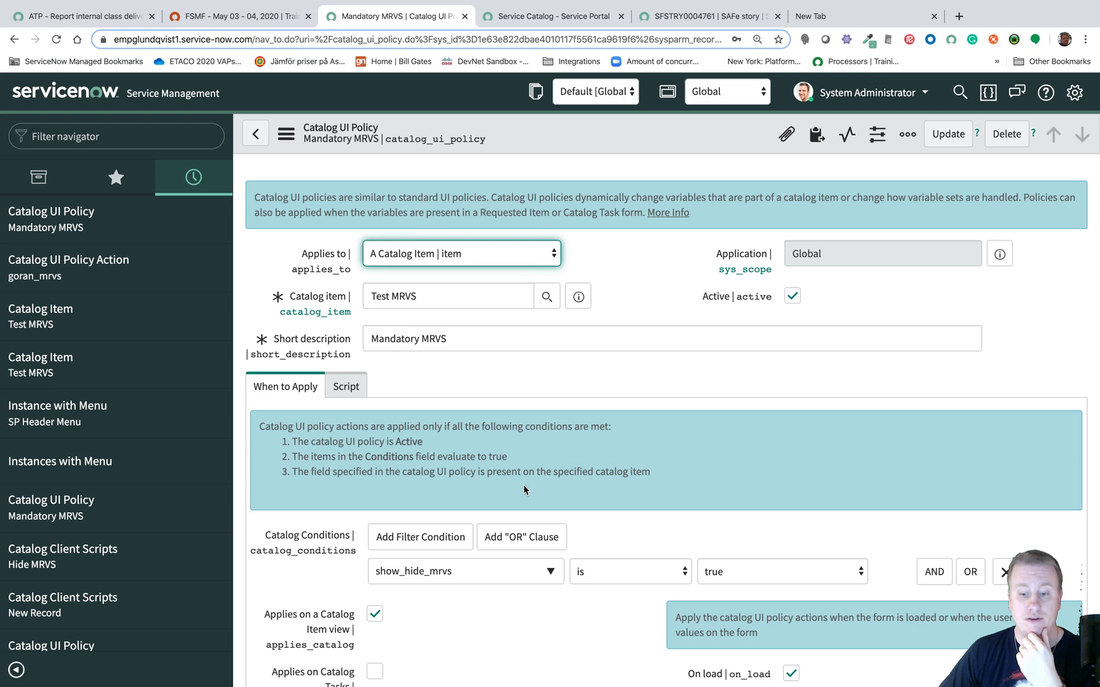
pyautogui.scroll(-6, 524, 490)
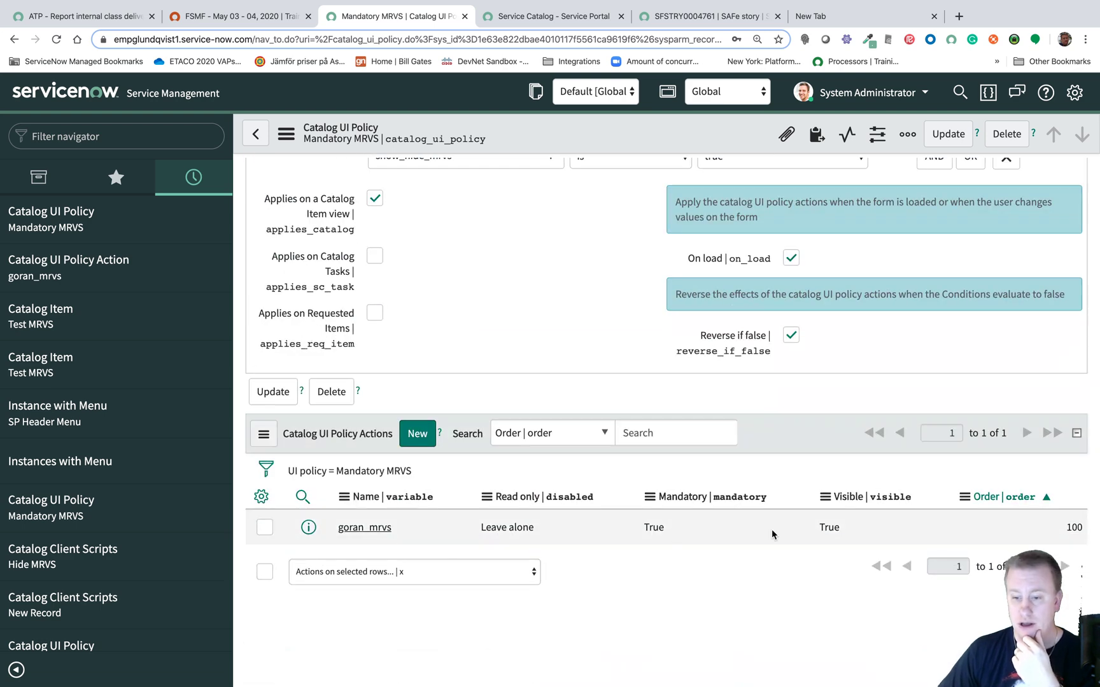
pyautogui.click(352, 530)
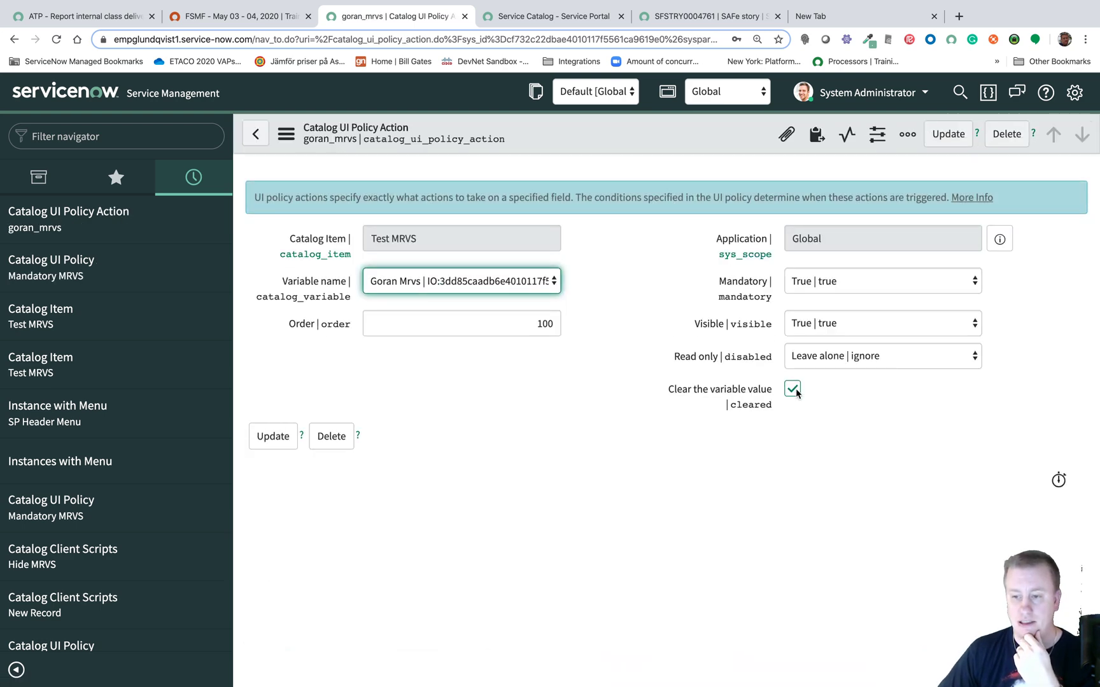
pyautogui.click(947, 134)
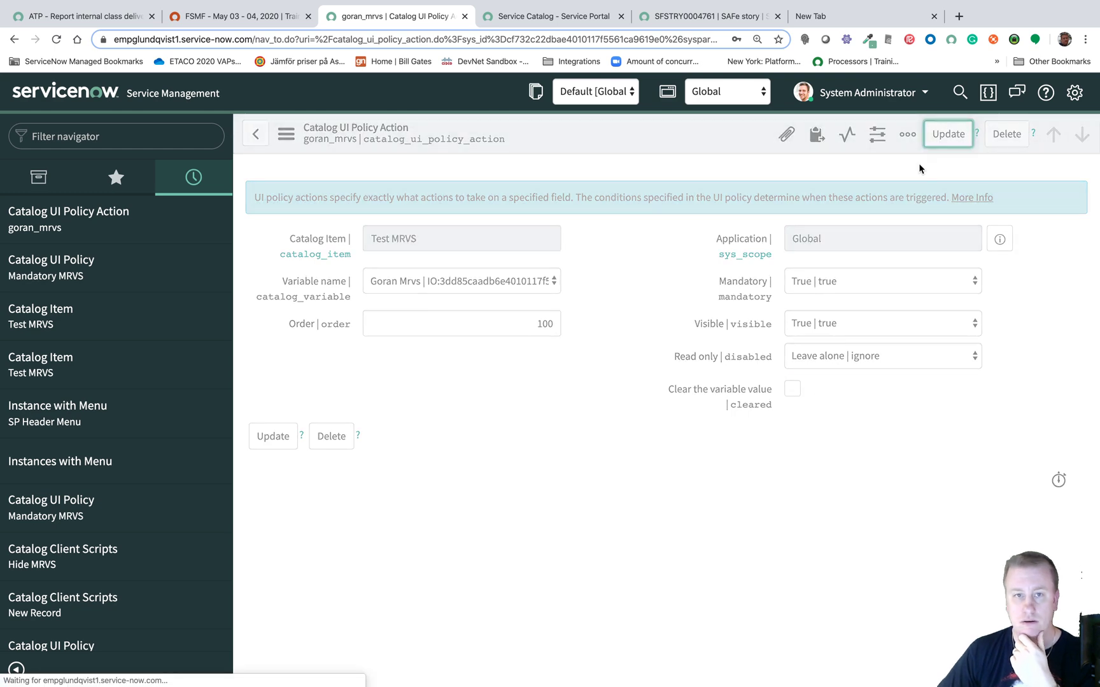
# Reload the Test MRVS portal page and tick Show/hide MRVS
pyautogui.click(555, 16)
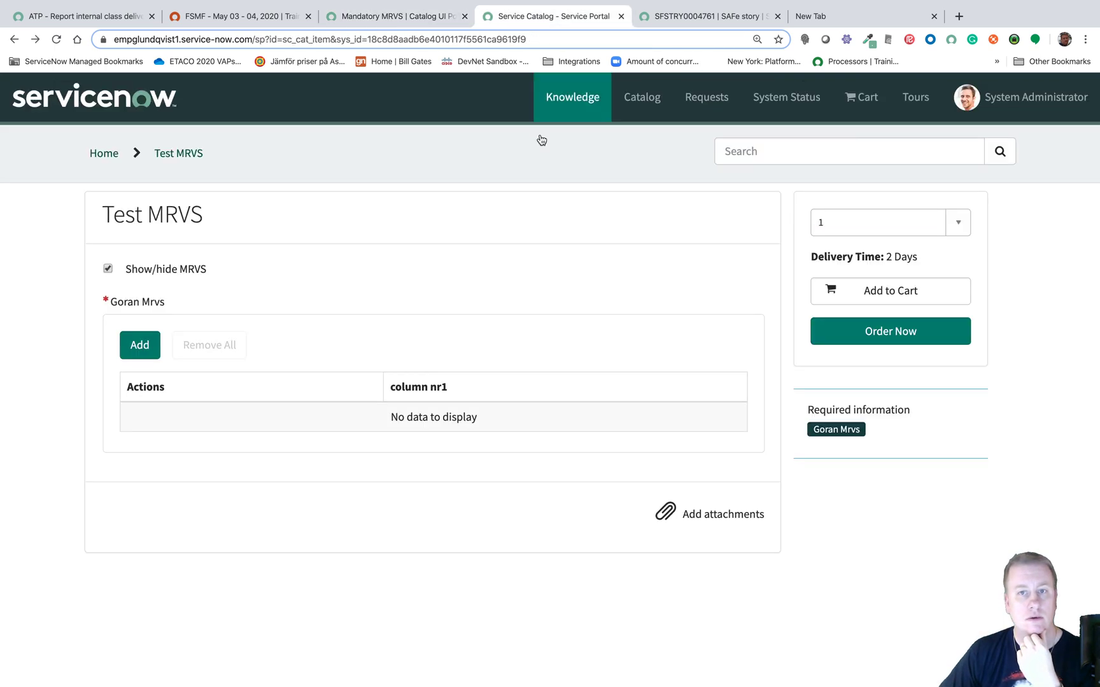
pyautogui.click(56, 39)
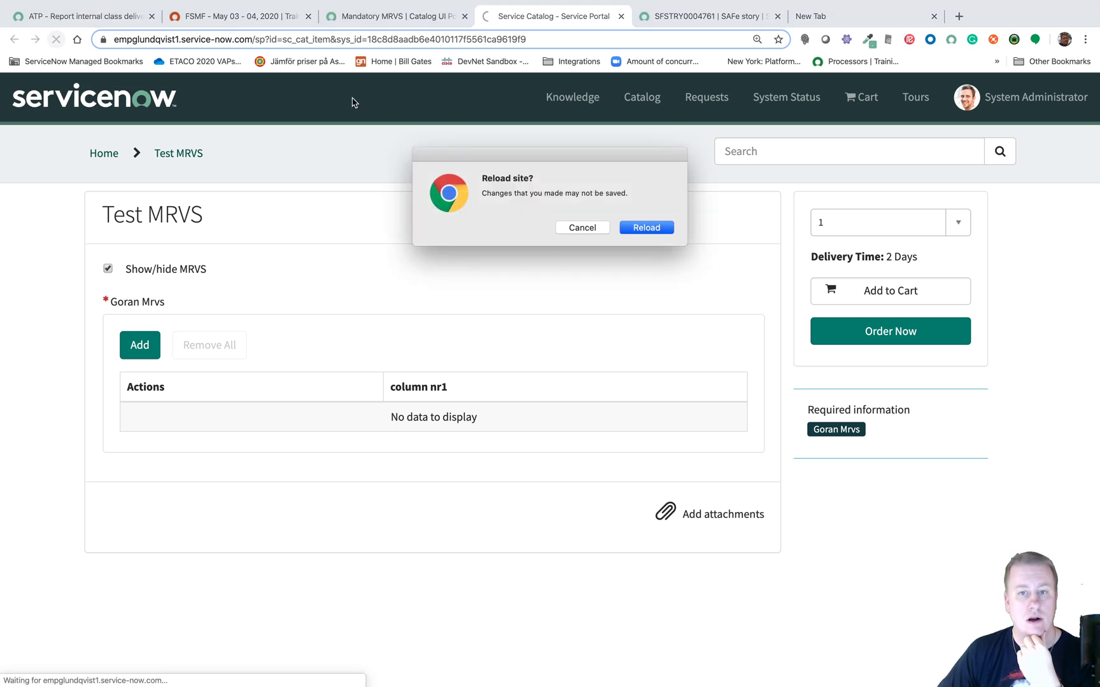
pyautogui.click(645, 227)
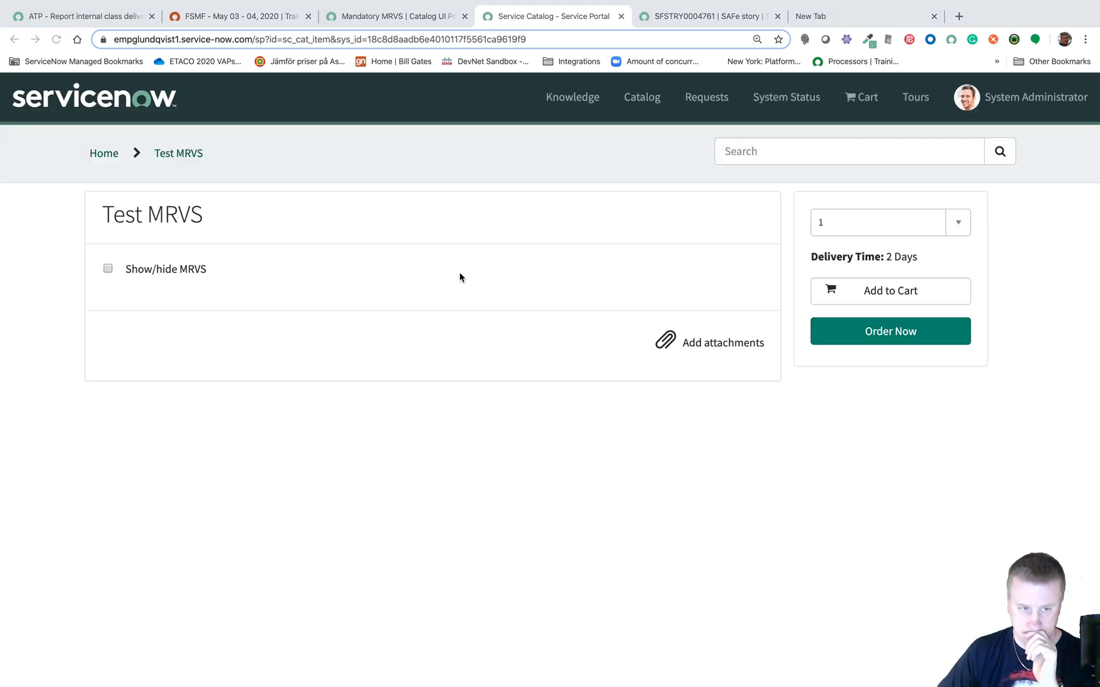
pyautogui.click(108, 269)
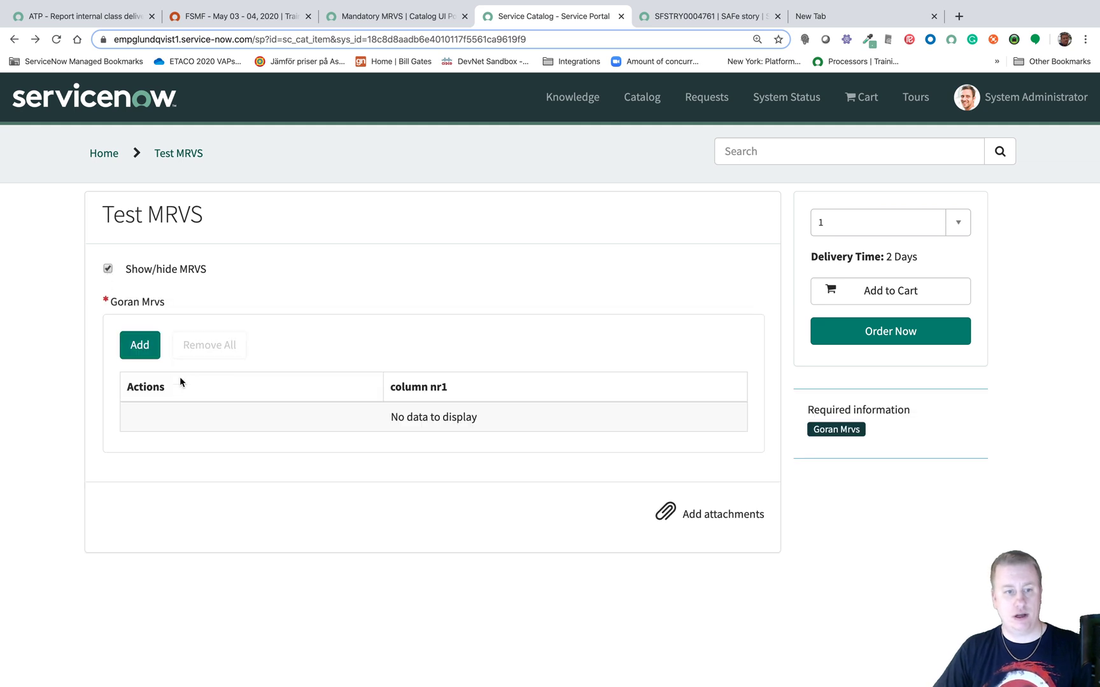
# Add an 'erg' row, then untick and re-tick Show/hide MRVS to check the row remains
pyautogui.click(139, 344)
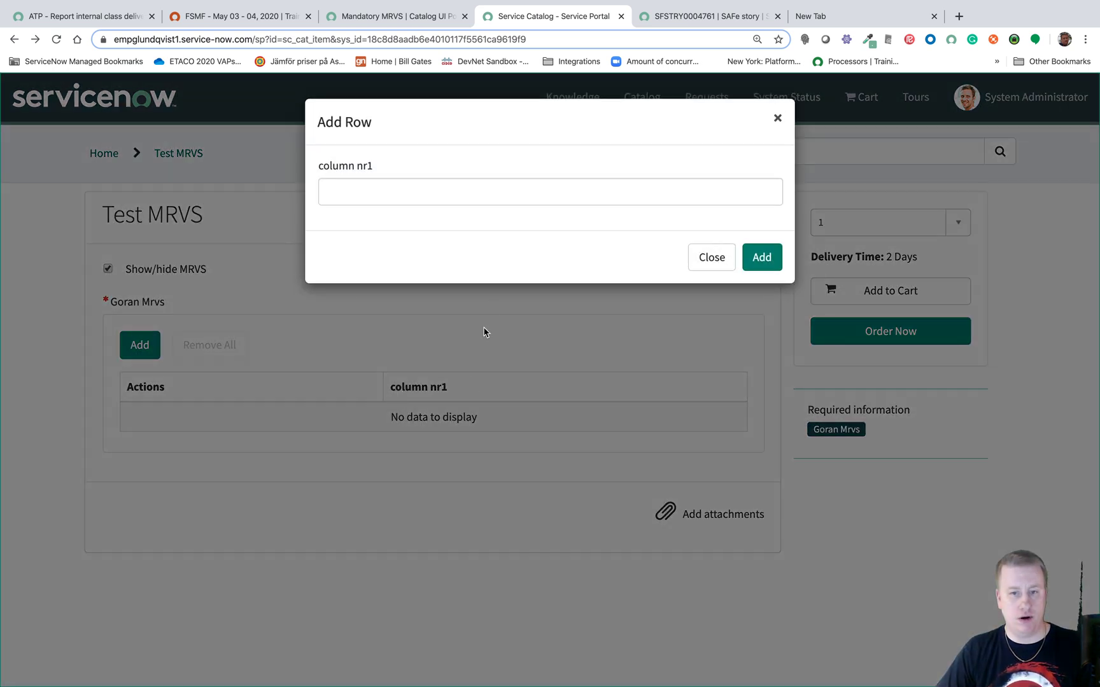
pyautogui.click(718, 189)
pyautogui.write('erg')
pyautogui.click(764, 256)
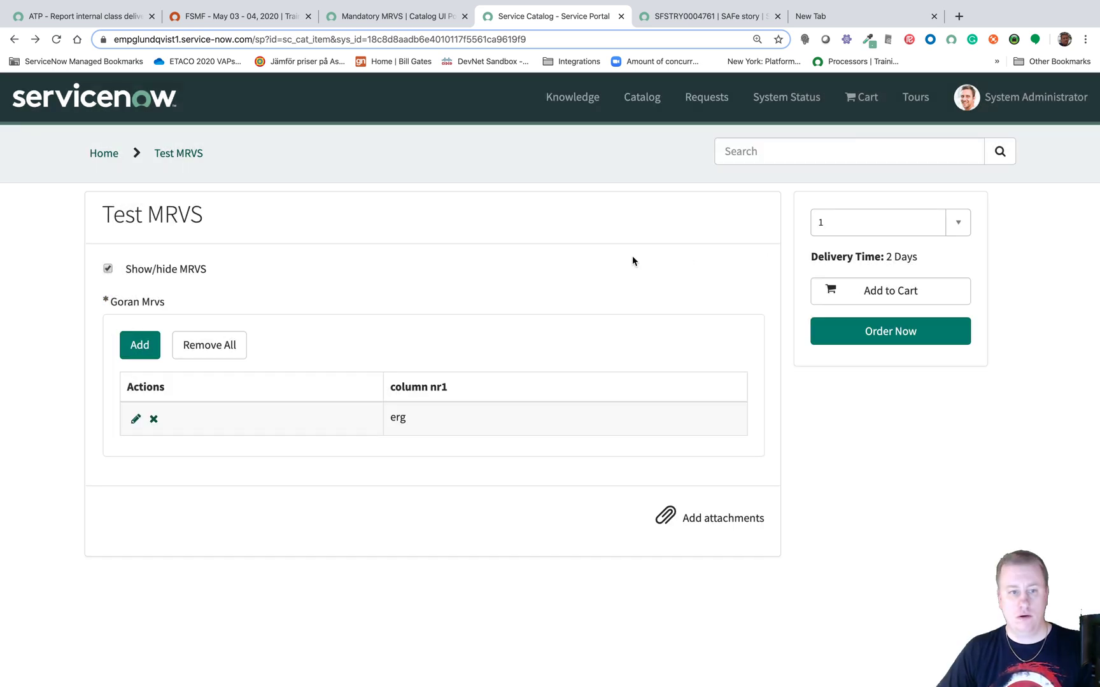
pyautogui.click(108, 269)
pyautogui.click(108, 269)
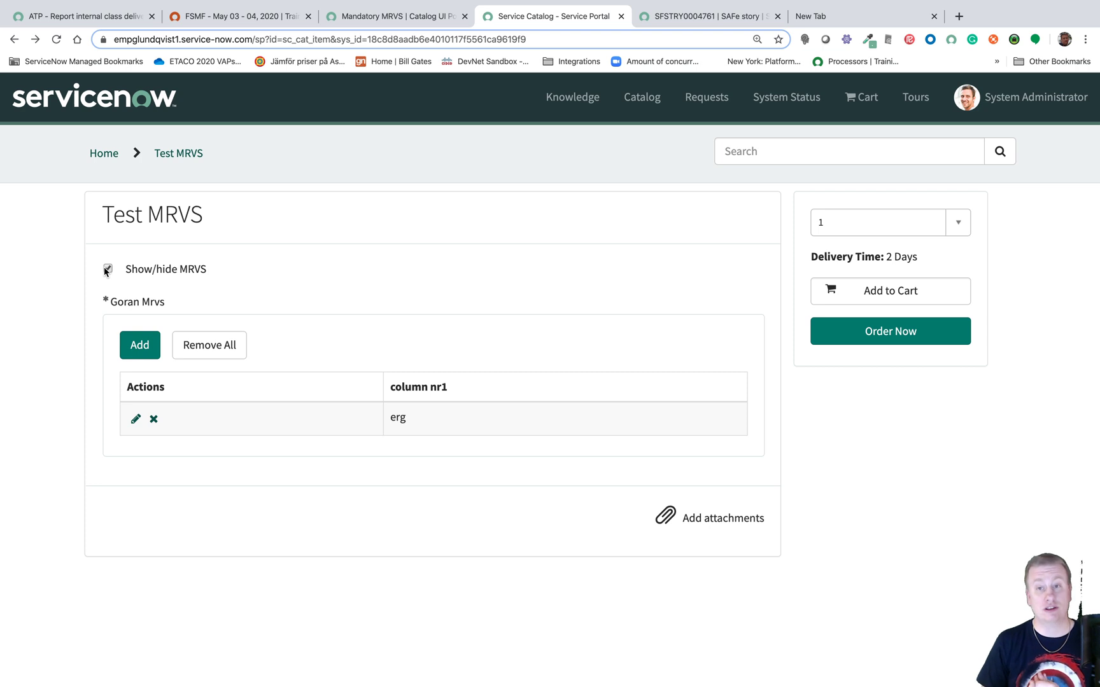
# Switch back to the Mandatory MRVS Catalog UI Policy form, conditioned on show_hide_mrvs being true
pyautogui.click(419, 19)
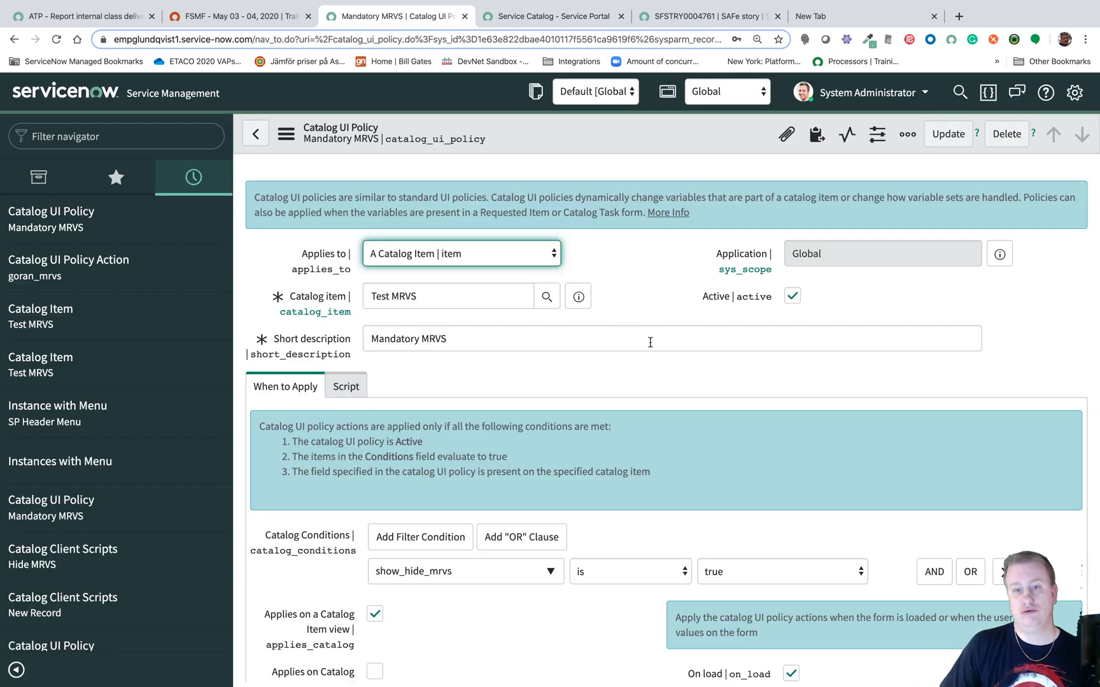